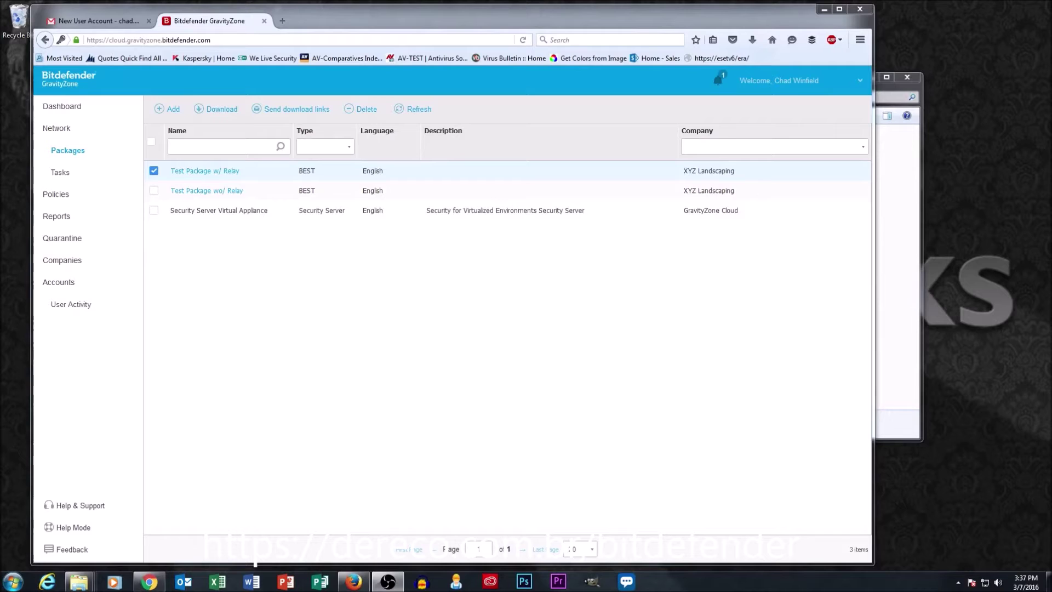
- View the companies list, and expand XYZ Landscaping and ABC Computer under Companies in the network inventory
{"action": "left_click", "coordinate": [72, 264]}
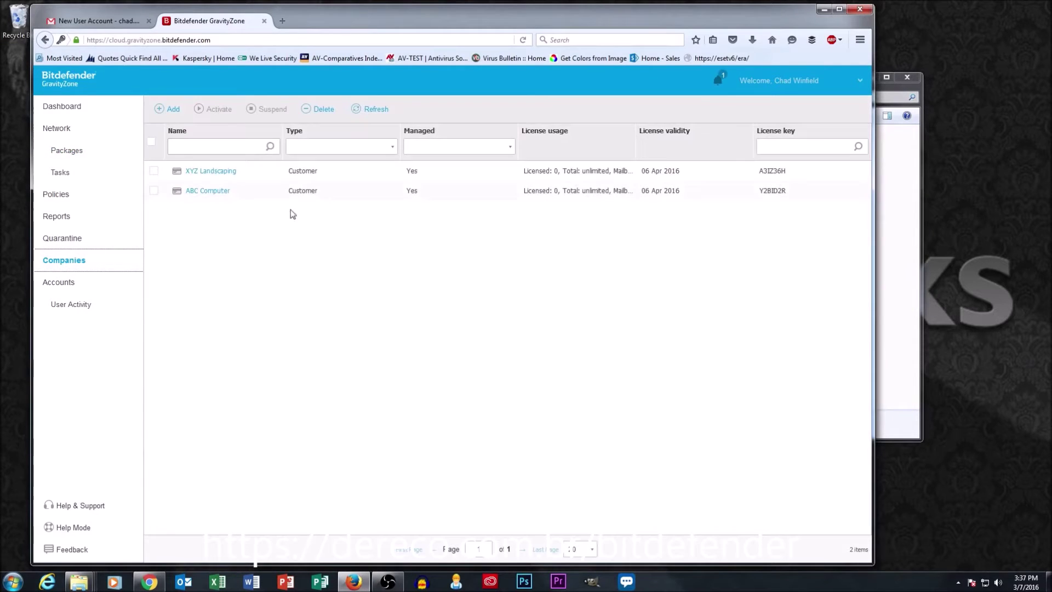
{"action": "left_click", "coordinate": [65, 131]}
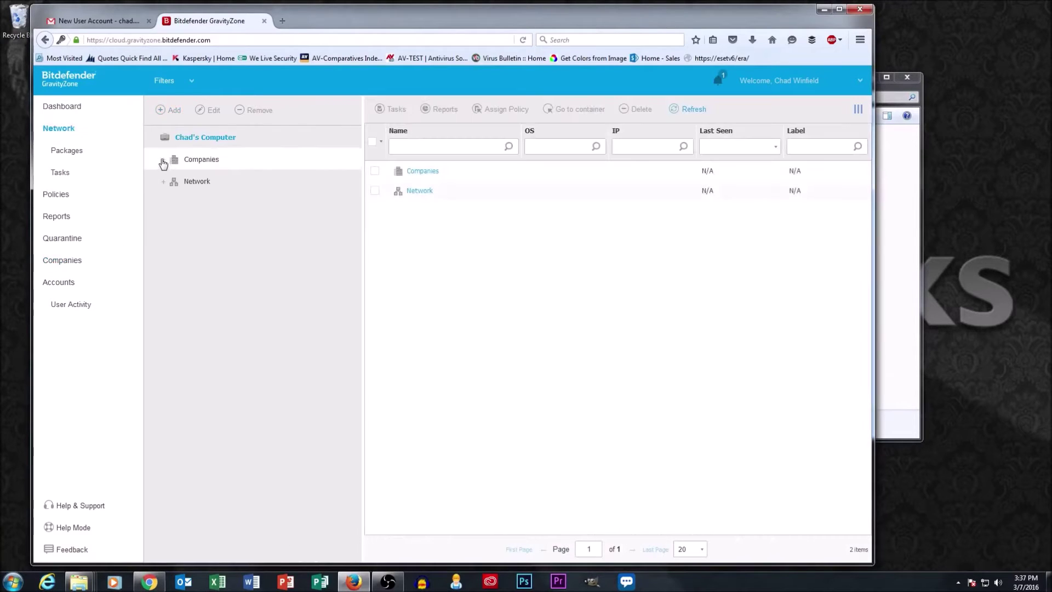
{"action": "left_click", "coordinate": [175, 159]}
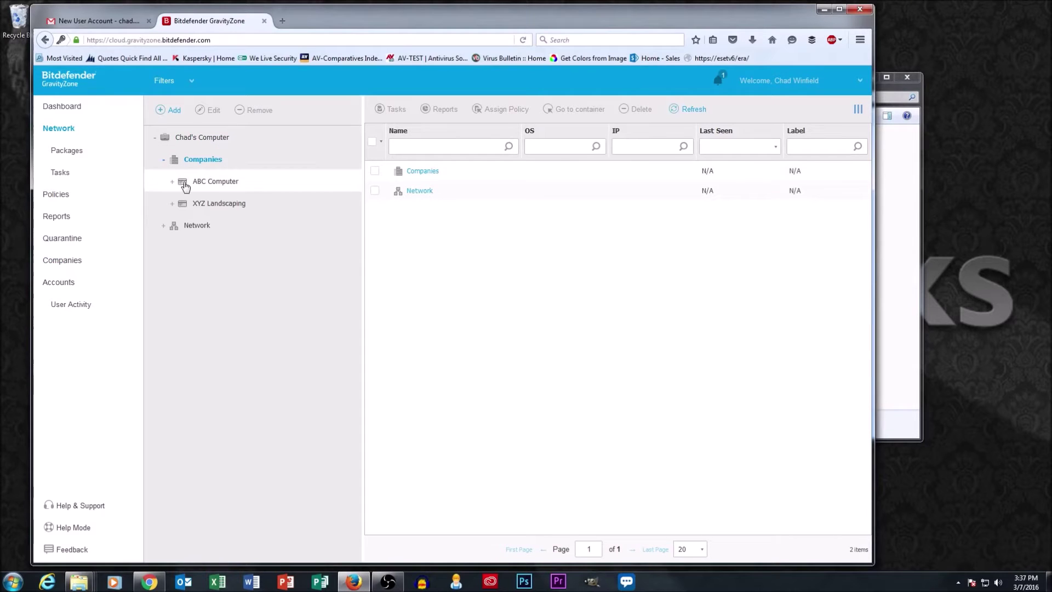
{"action": "left_click", "coordinate": [171, 206]}
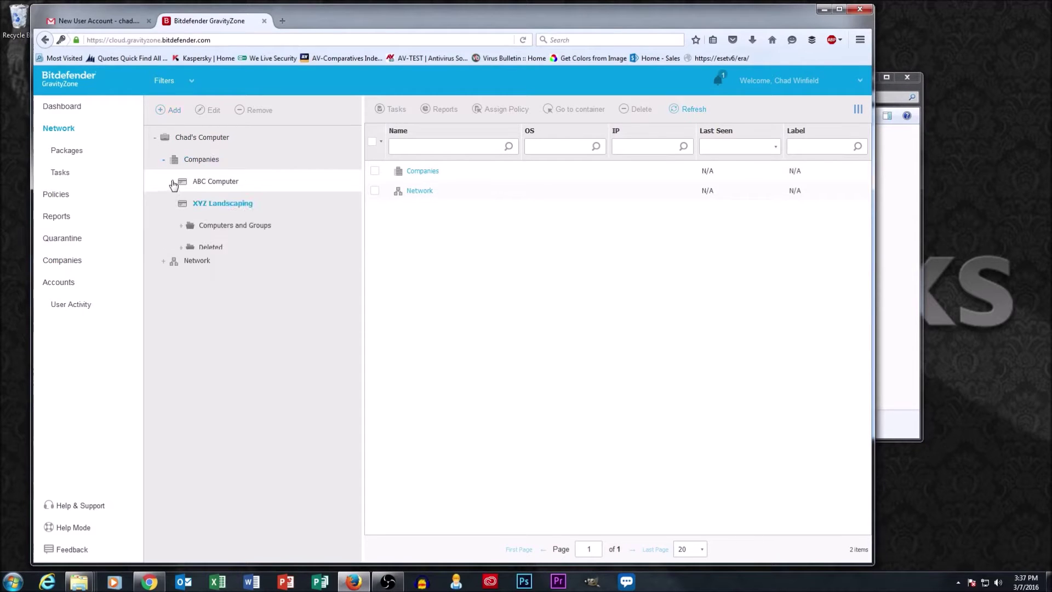
{"action": "left_click", "coordinate": [174, 185]}
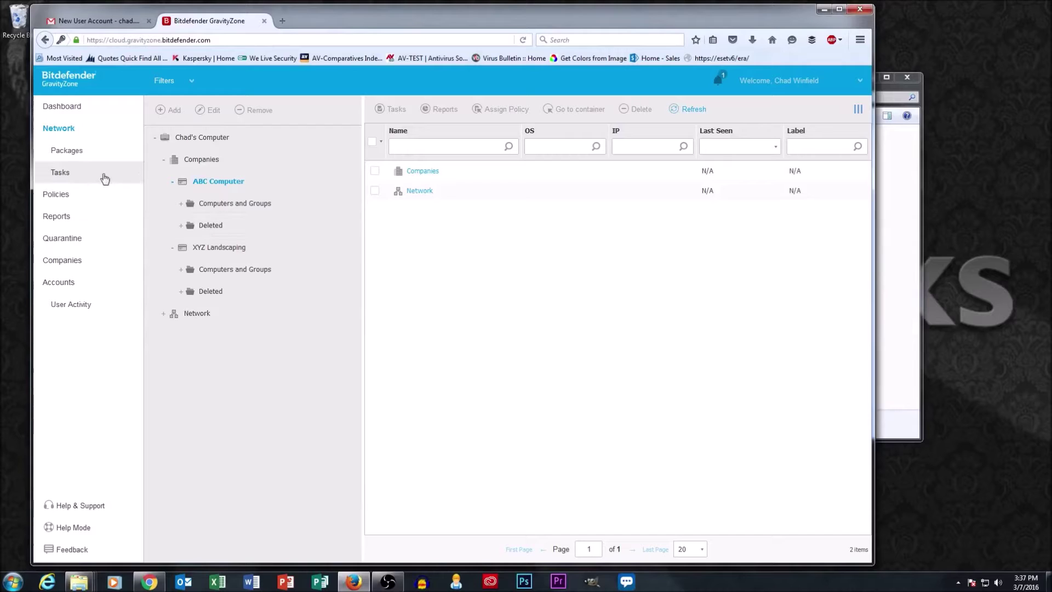
- Return to the installation packages list, and switch to Windows Explorer to show the Downloads folder
{"action": "left_click", "coordinate": [61, 154]}
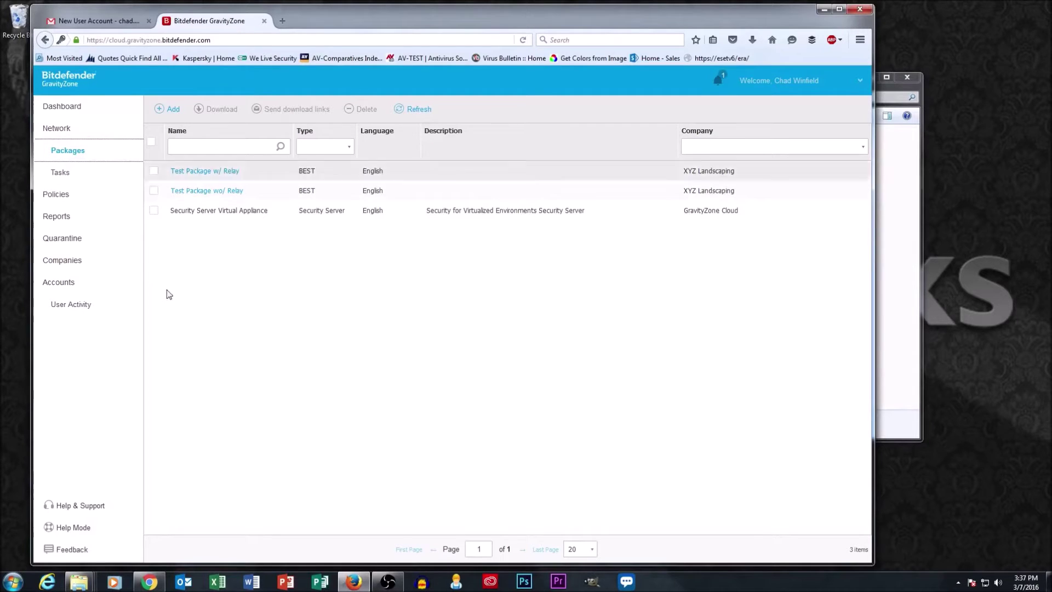
{"action": "mouse_move", "coordinate": [88, 587]}
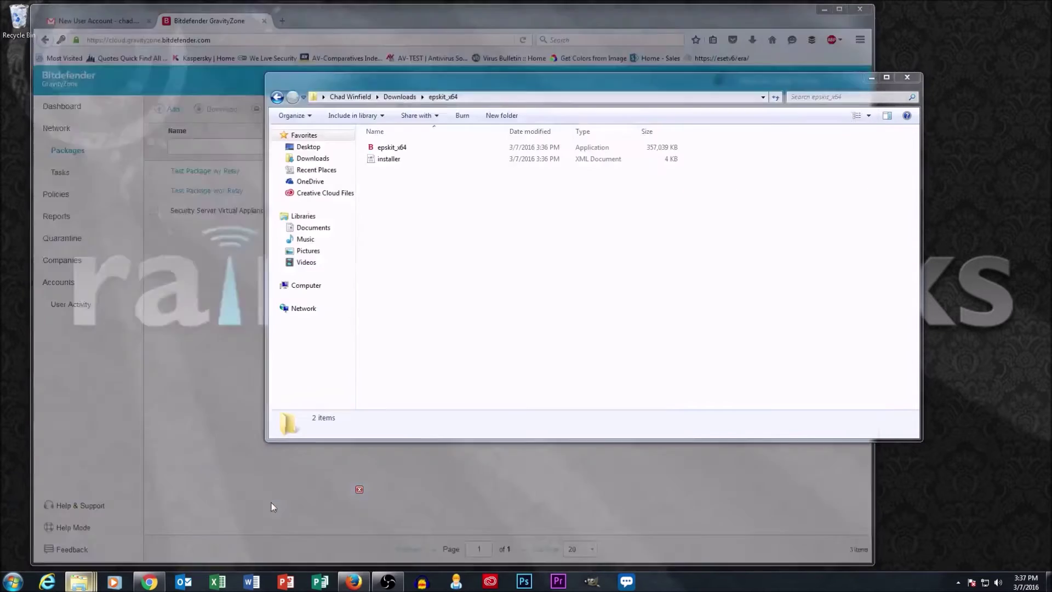
{"action": "left_click", "coordinate": [271, 502]}
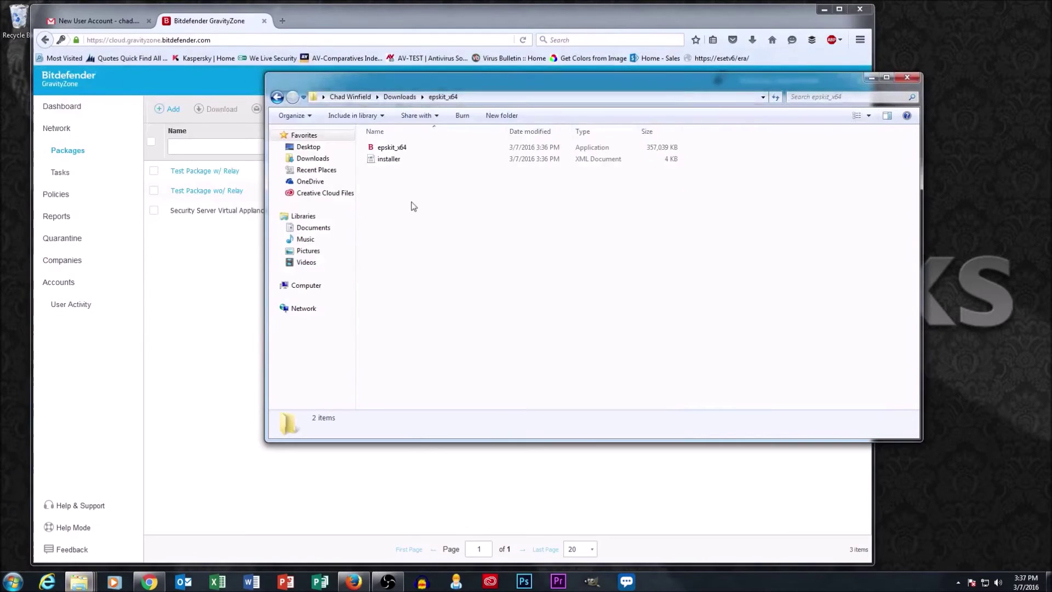
{"action": "left_click", "coordinate": [400, 97]}
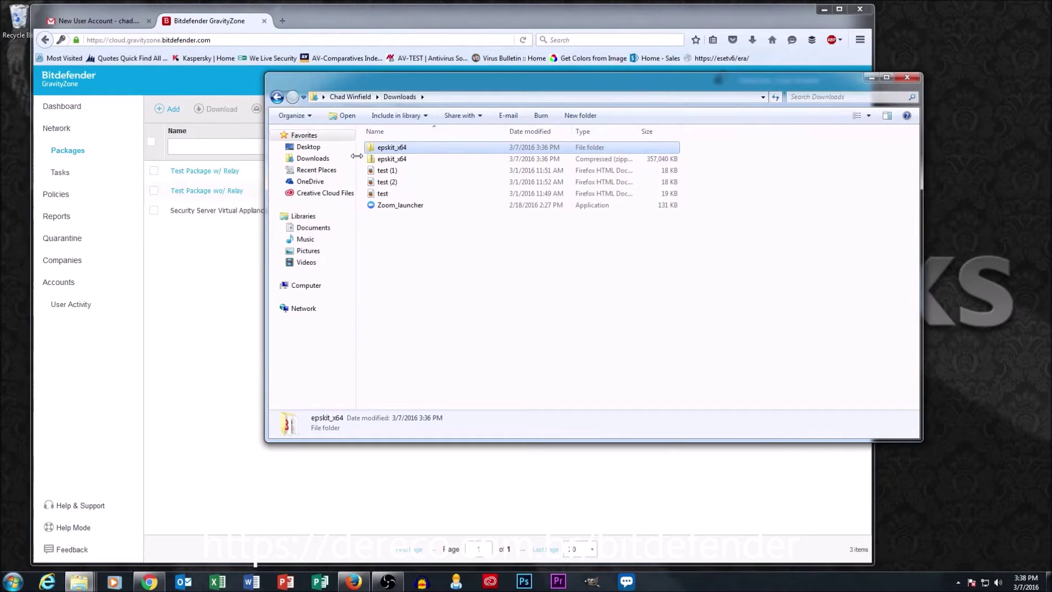
{"action": "left_click_drag", "start_coordinate": [395, 78], "coordinate": [453, 101]}
- Back in GravityZone, select Test Package w/ Relay and show its available download kits
{"action": "left_click", "coordinate": [198, 293]}
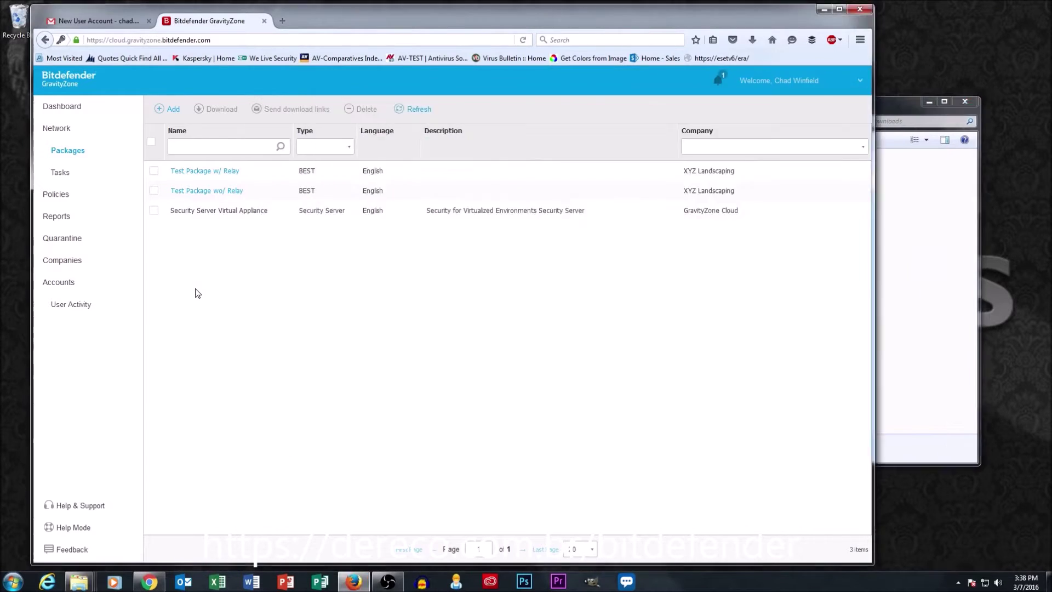
{"action": "left_click", "coordinate": [154, 171]}
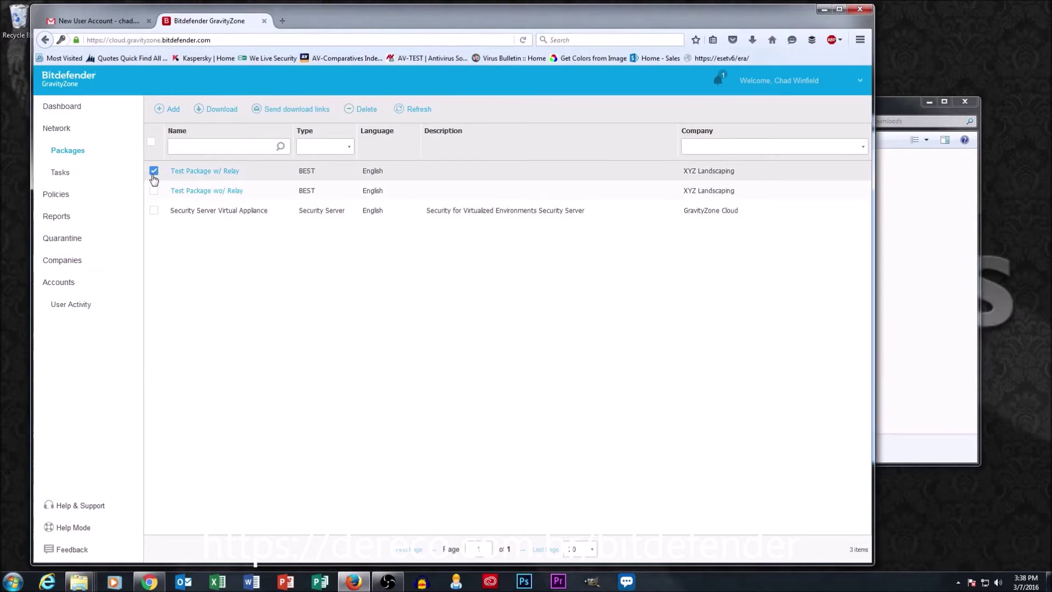
{"action": "left_click", "coordinate": [218, 110]}
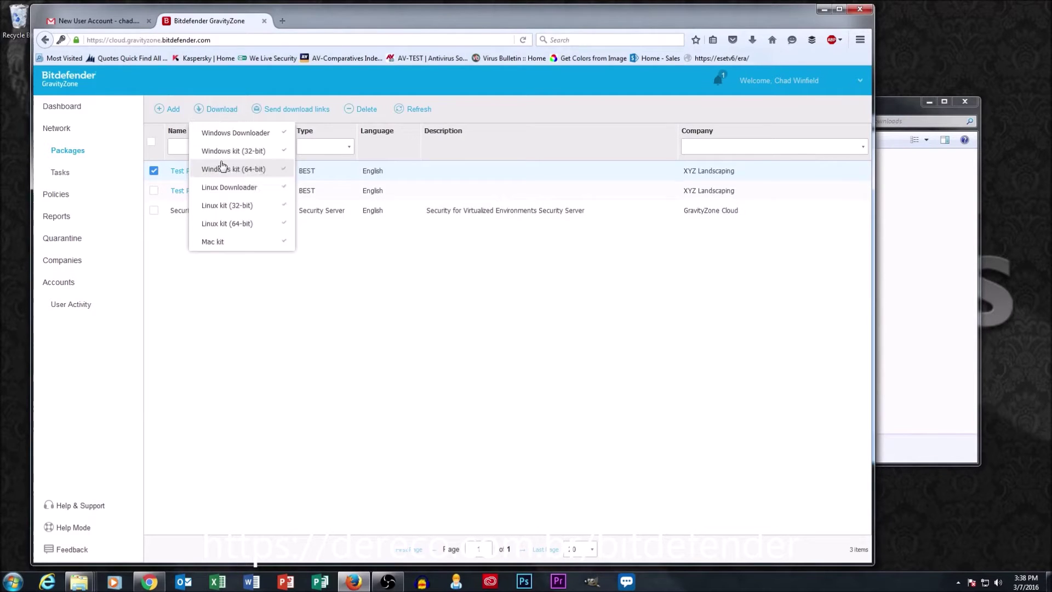
- From the extracted epskit_x64 folder in Windows Explorer, run the epskit_x64 installer and finish the endpoint security installation
{"action": "left_click", "coordinate": [943, 289]}
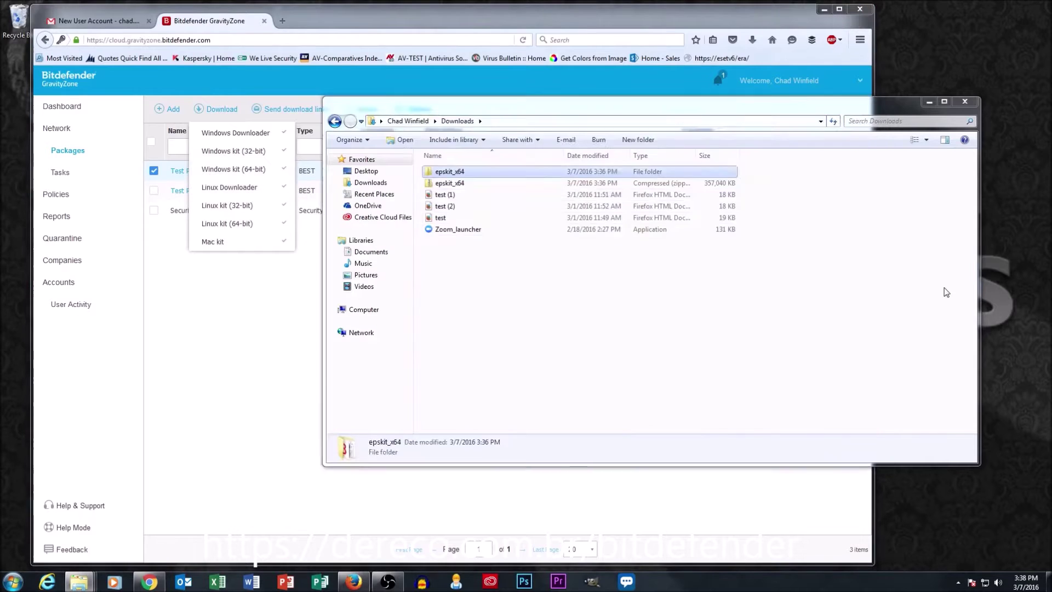
{"action": "left_click", "coordinate": [433, 186]}
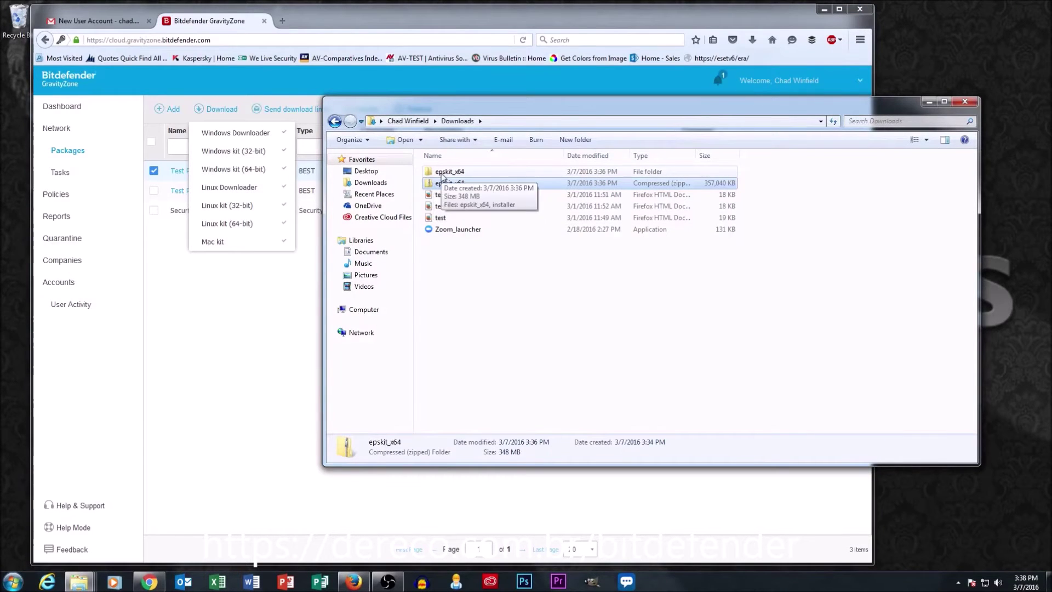
{"action": "double_click", "coordinate": [441, 173]}
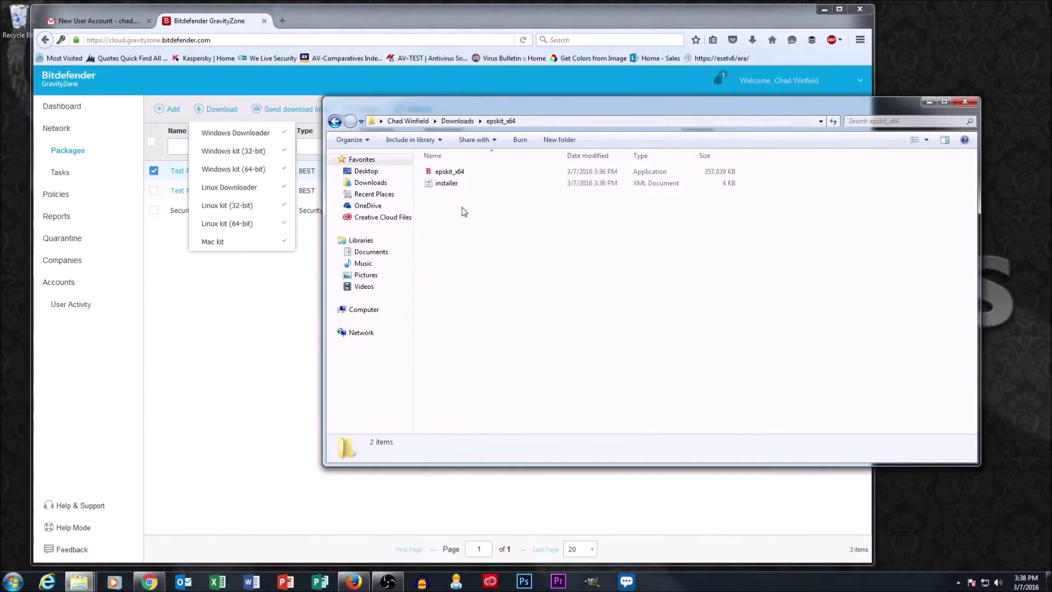
{"action": "left_click", "coordinate": [452, 173]}
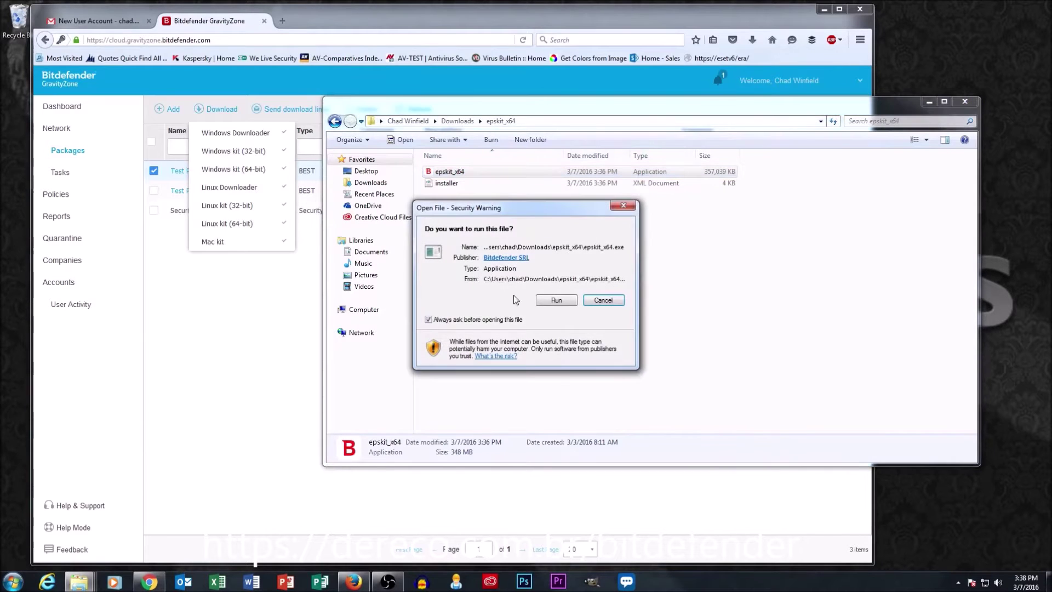
{"action": "left_click", "coordinate": [555, 301]}
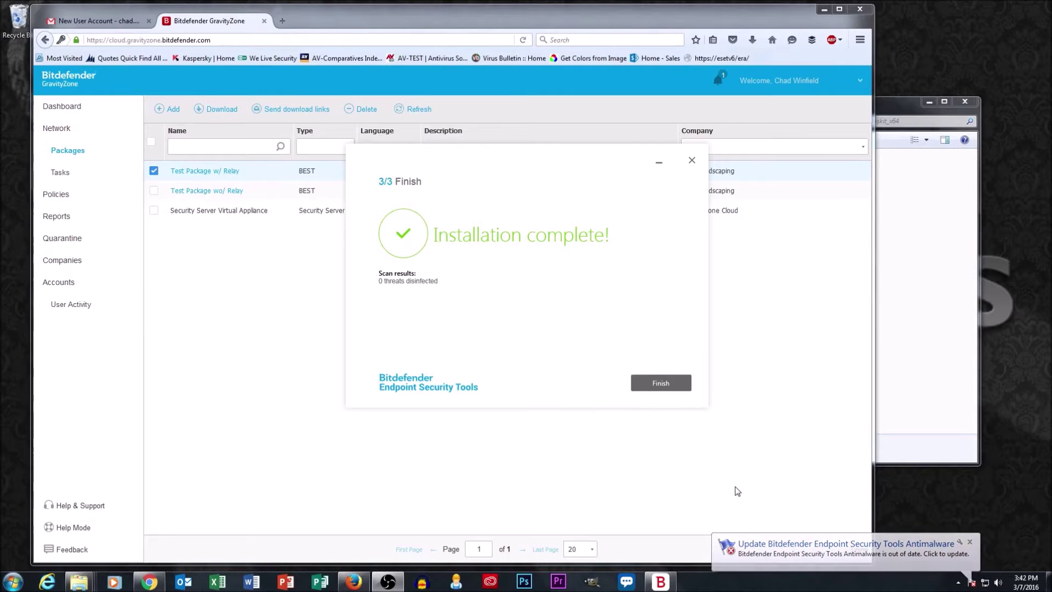
{"action": "left_click", "coordinate": [661, 384]}
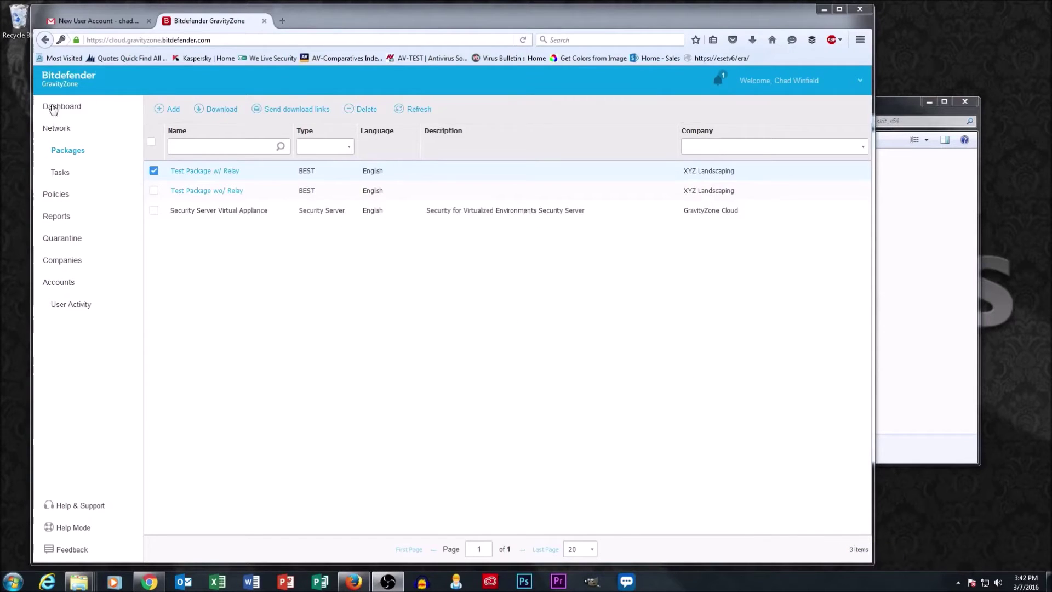
- Open XYZ Landscaping's Computers and Groups folder in the GravityZone network inventory and refresh its computer list
{"action": "left_click", "coordinate": [56, 138]}
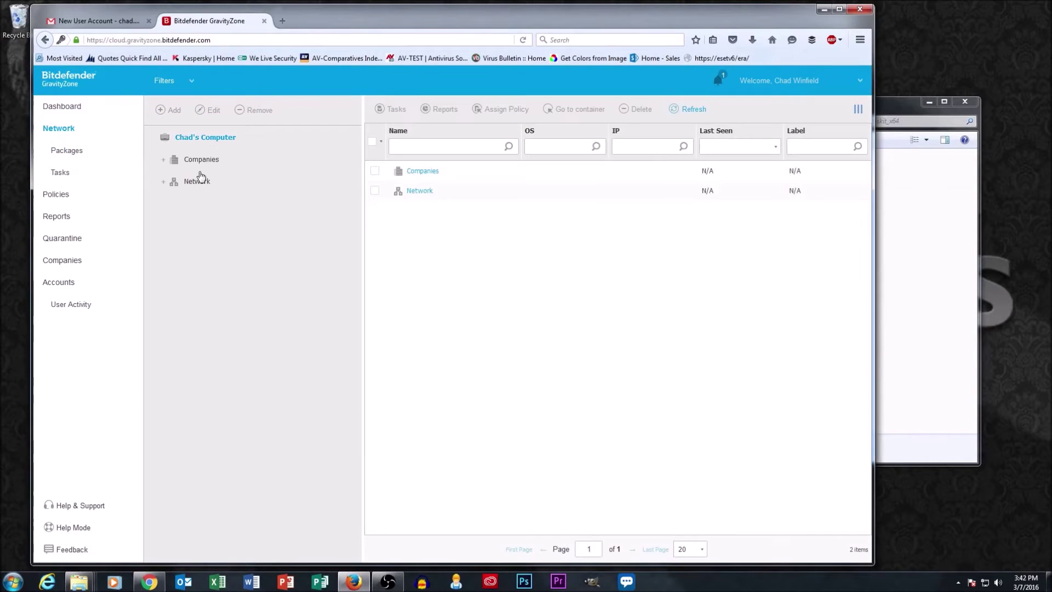
{"action": "left_click", "coordinate": [199, 163]}
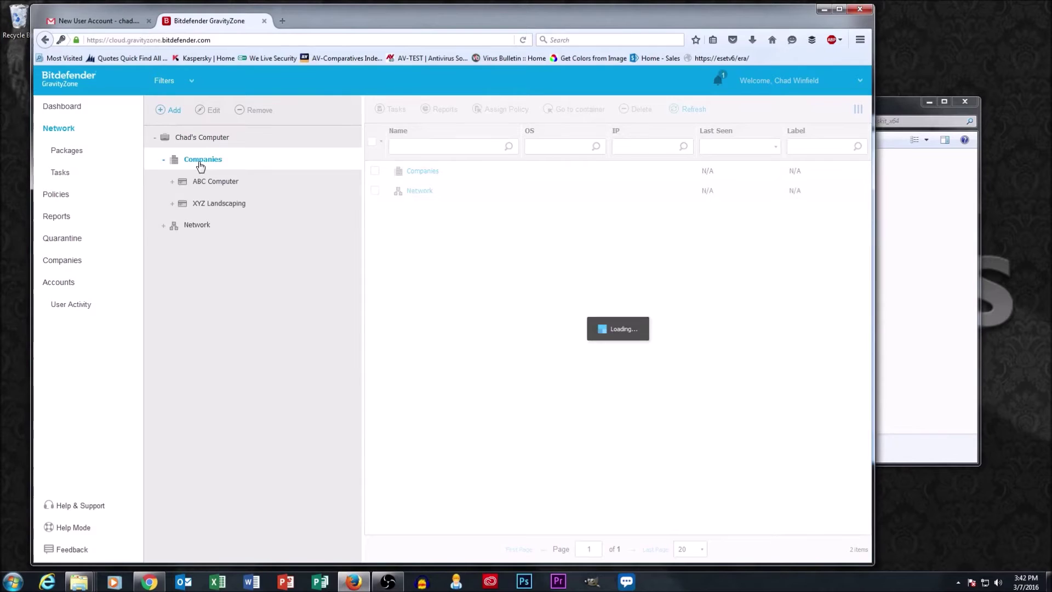
{"action": "left_click", "coordinate": [225, 210]}
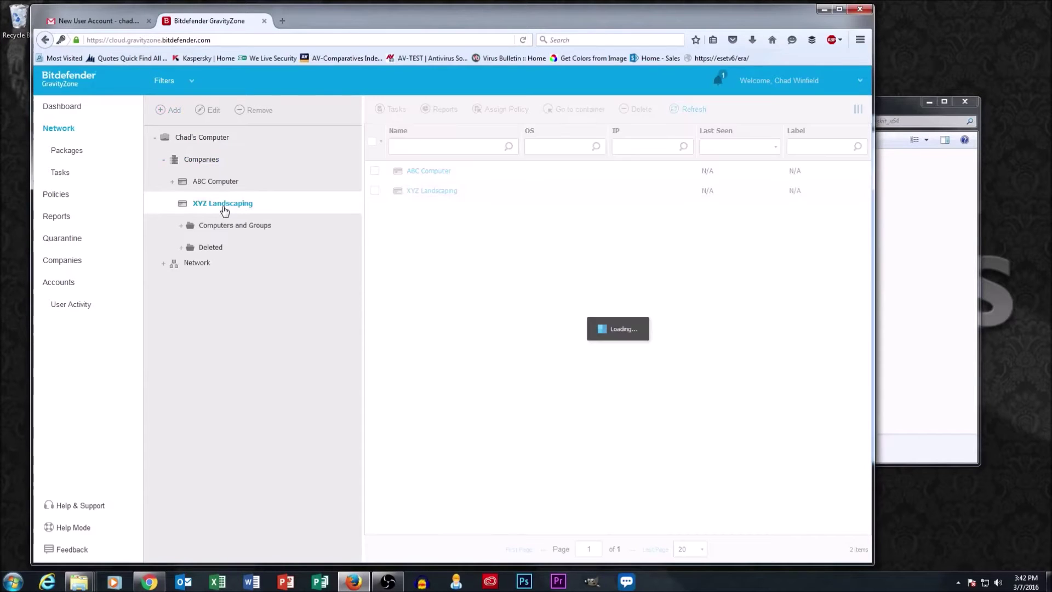
{"action": "left_click", "coordinate": [228, 228]}
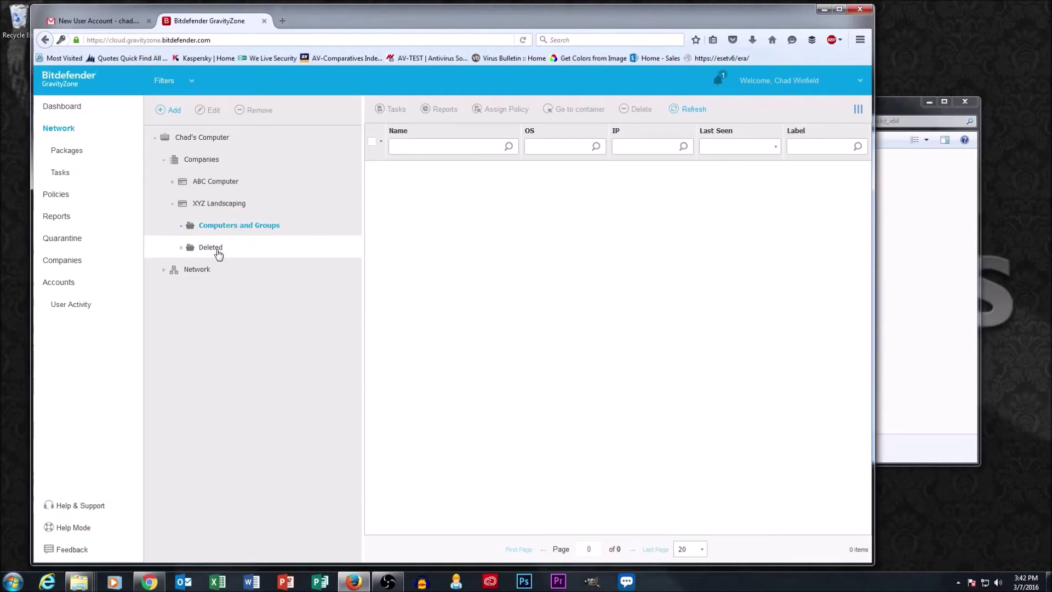
{"action": "left_click", "coordinate": [227, 212]}
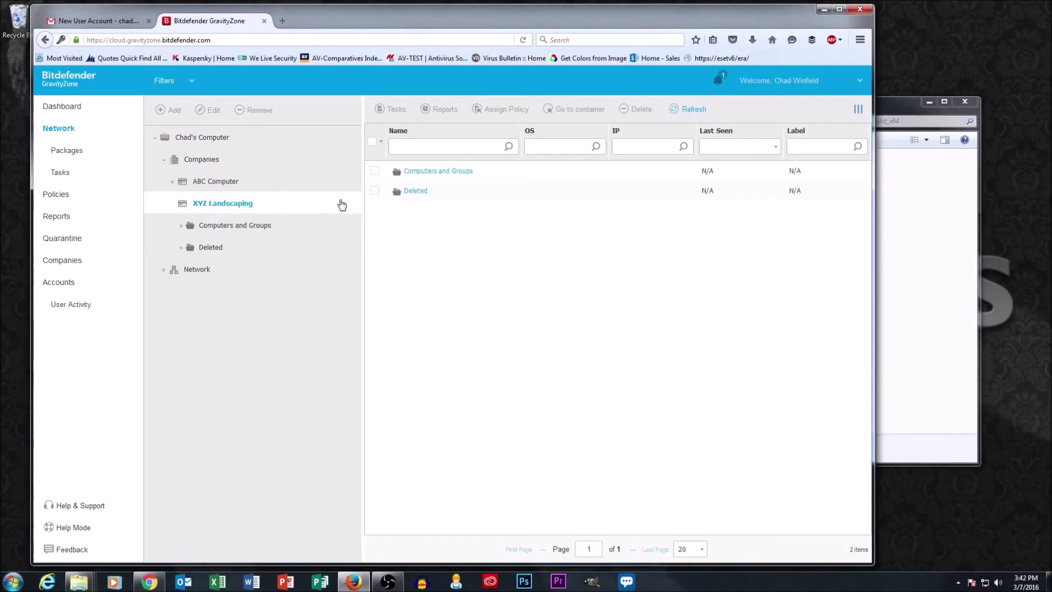
{"action": "left_click", "coordinate": [437, 171]}
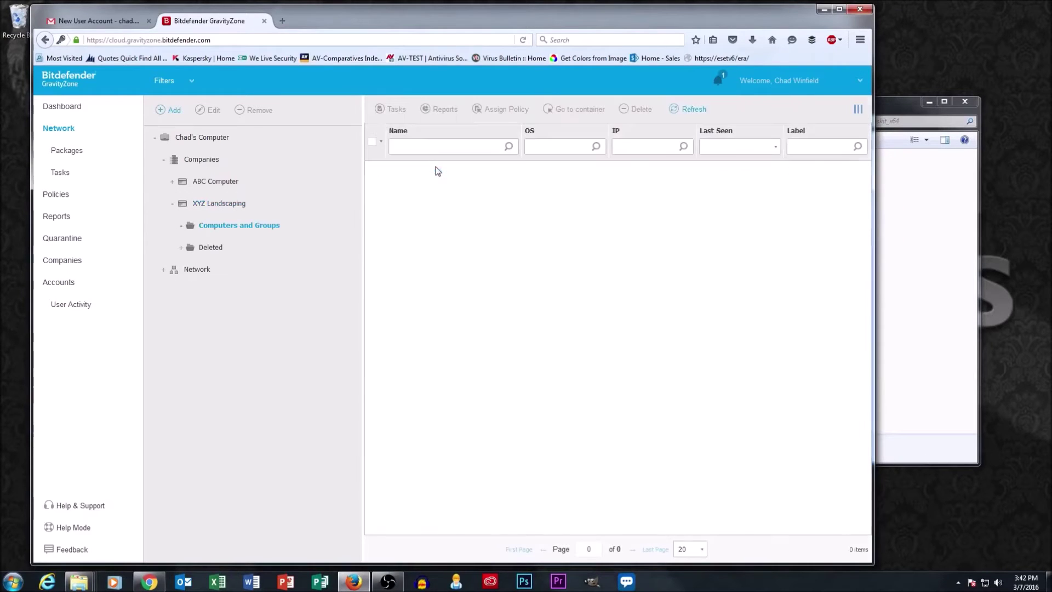
{"action": "left_click", "coordinate": [689, 109]}
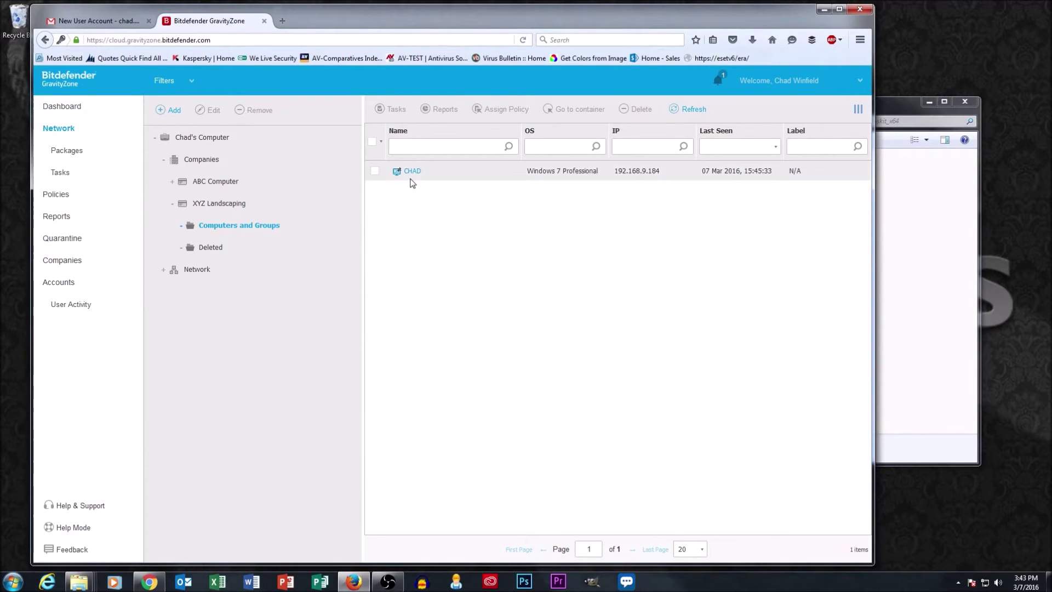
- Run a Network Discovery task from the Windows 7 Professional computer in XYZ Landscaping's group
{"action": "mouse_move", "coordinate": [400, 179]}
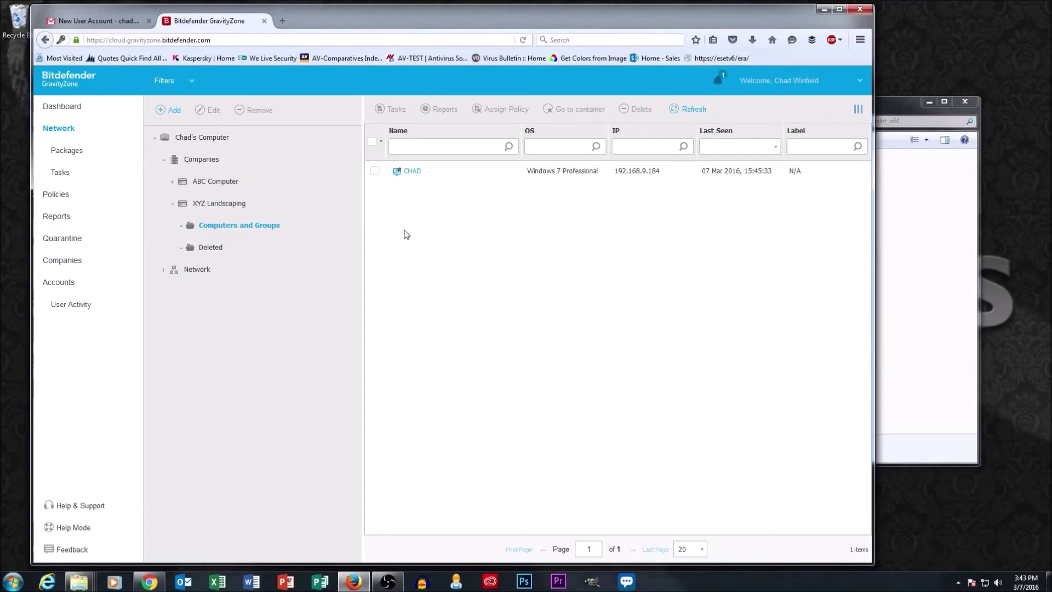
{"action": "left_click", "coordinate": [376, 172]}
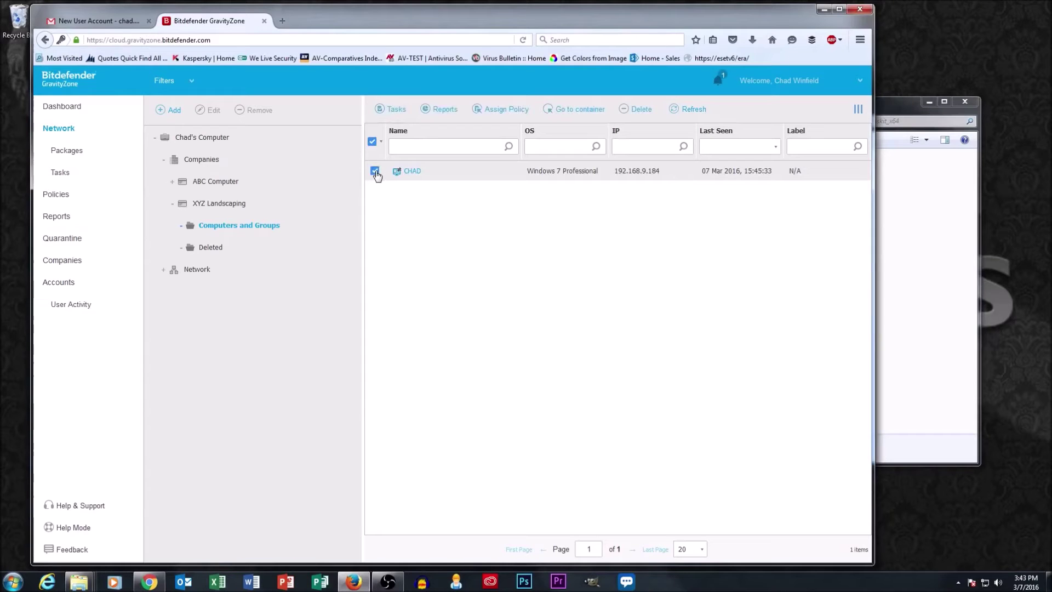
{"action": "left_click", "coordinate": [391, 115]}
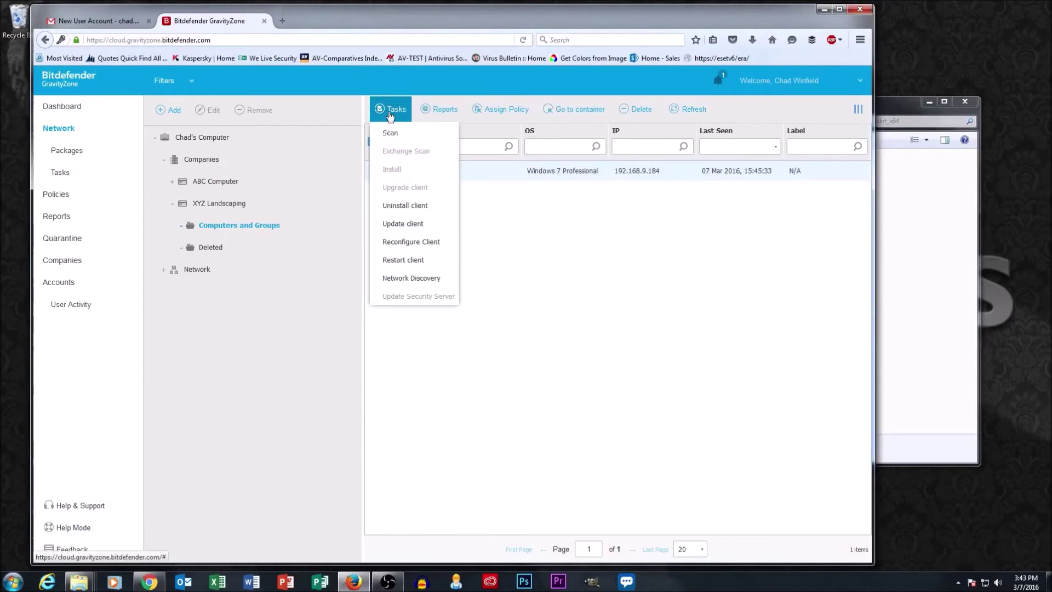
{"action": "left_click", "coordinate": [417, 279]}
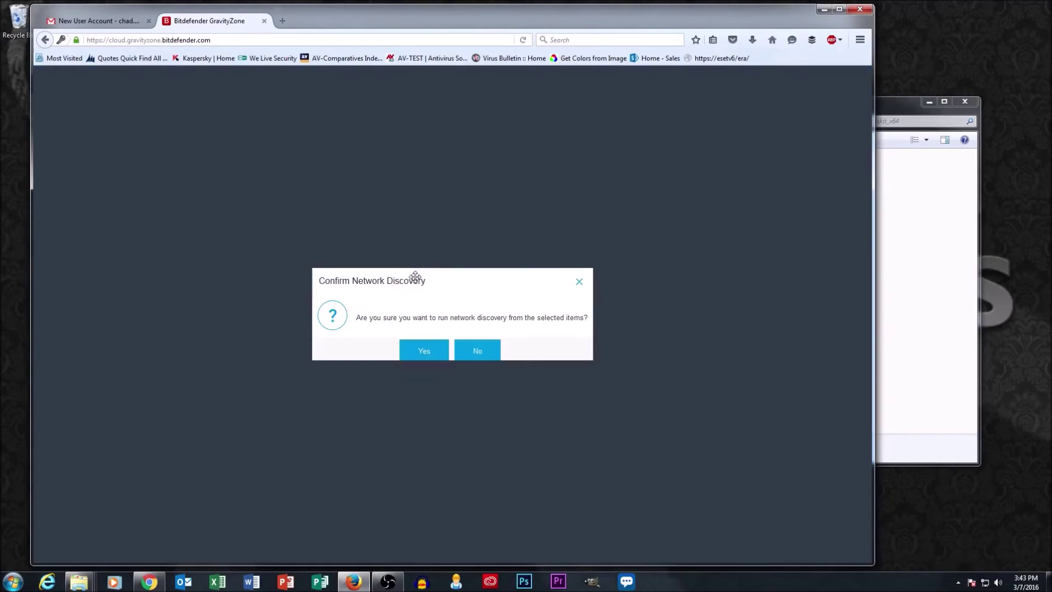
{"action": "left_click", "coordinate": [429, 351]}
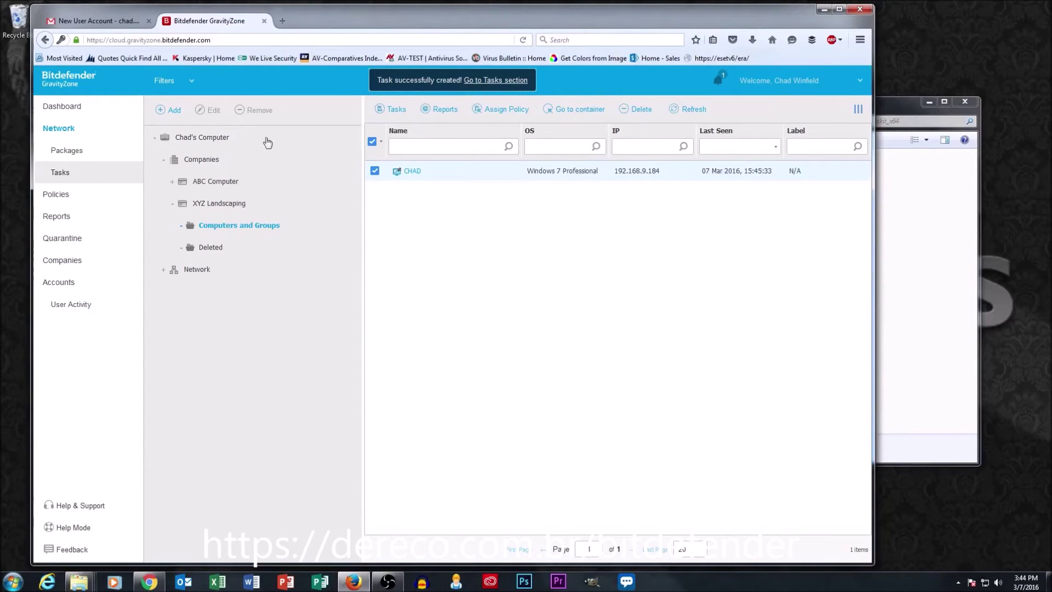
- Go to the task list and refresh it to check the status of the Network Discovery task
{"action": "left_click", "coordinate": [516, 83]}
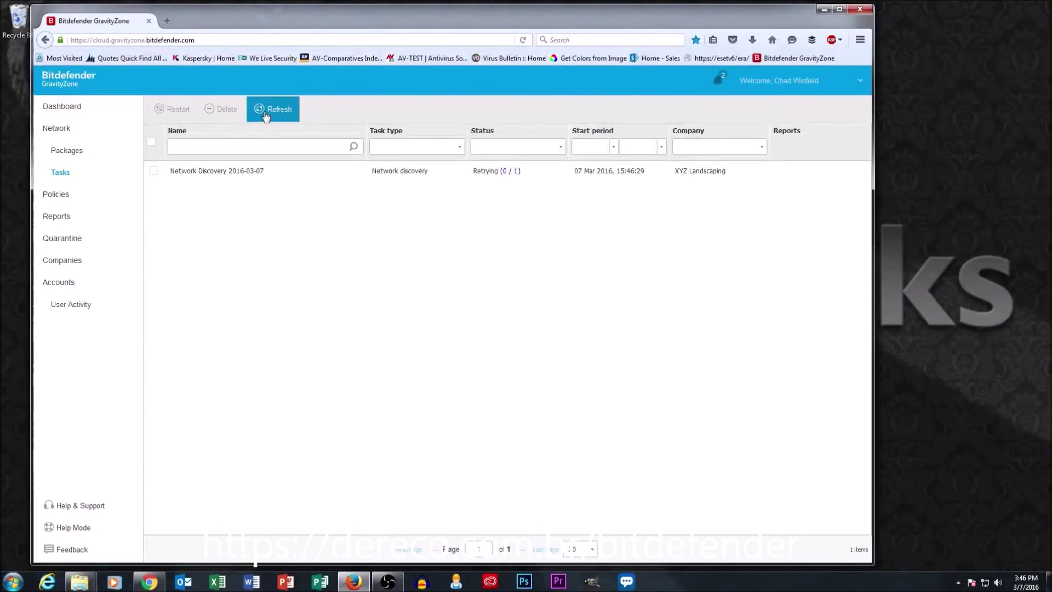
{"action": "left_click", "coordinate": [266, 111]}
{"action": "left_click", "coordinate": [266, 111]}
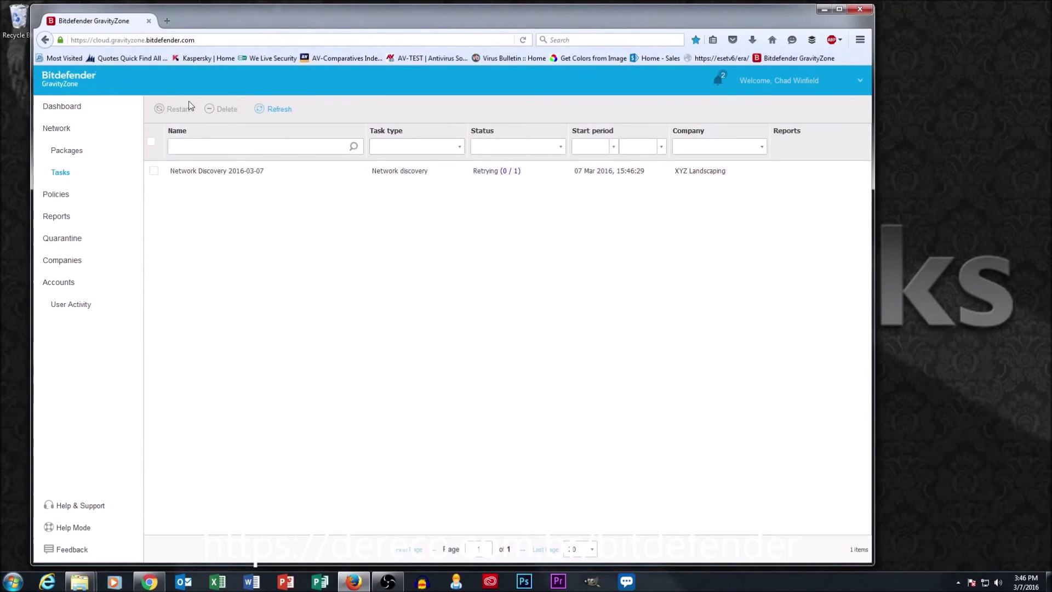
{"action": "left_click", "coordinate": [272, 111]}
{"action": "left_click", "coordinate": [271, 111]}
- Return to the network inventory and open XYZ Landscaping's Computers and Groups folder to list the discovered computers
{"action": "left_click", "coordinate": [53, 131]}
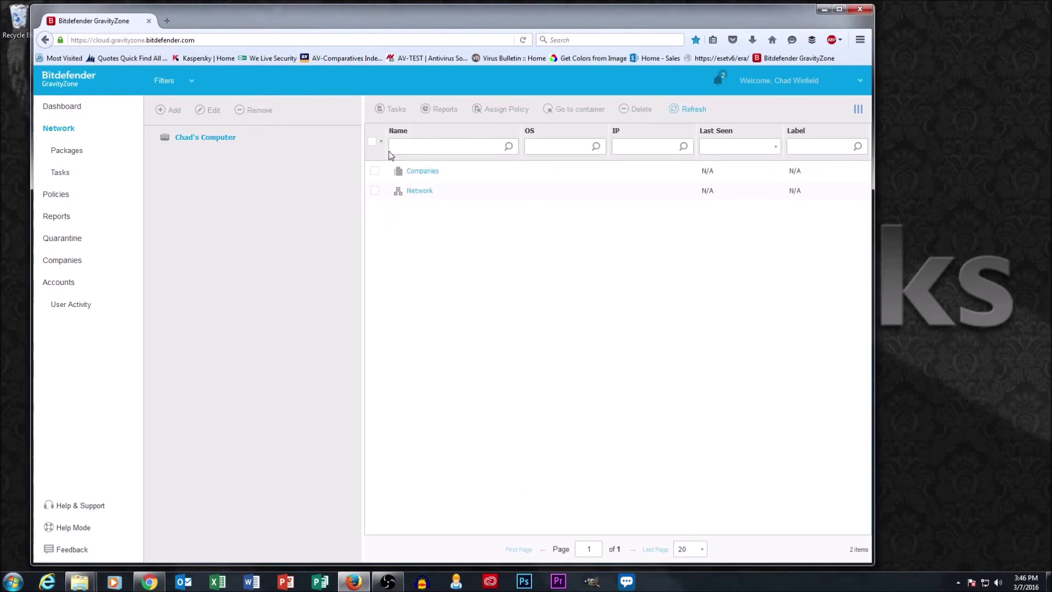
{"action": "left_click", "coordinate": [202, 165]}
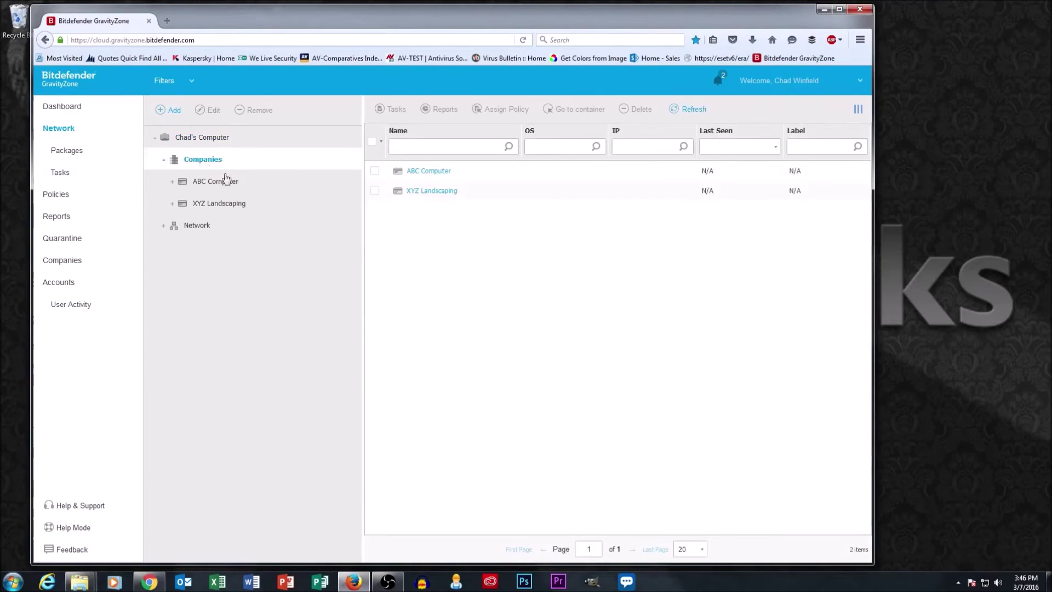
{"action": "left_click", "coordinate": [212, 208]}
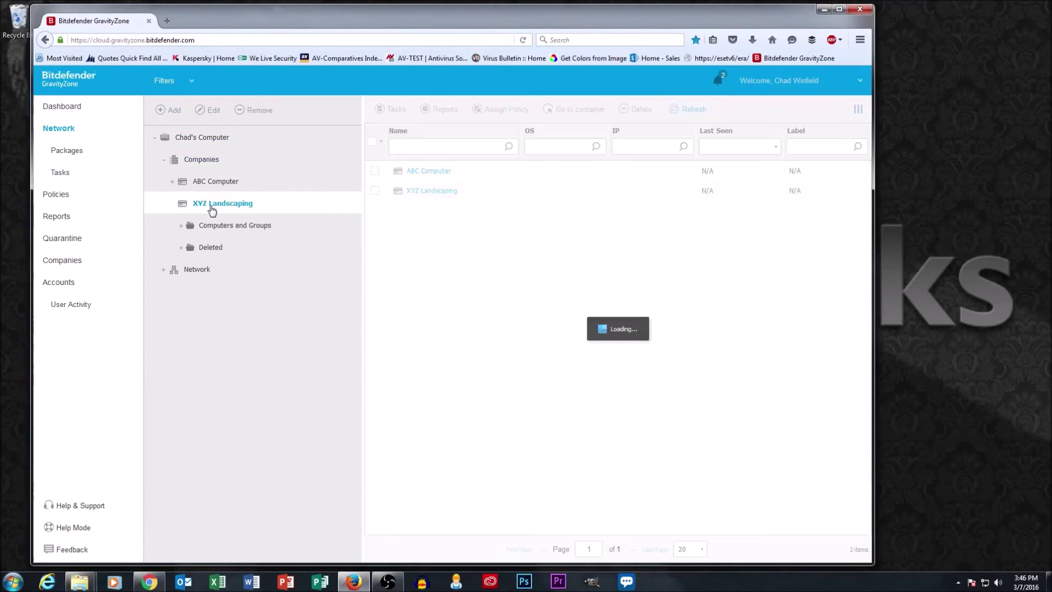
{"action": "left_click", "coordinate": [237, 227]}
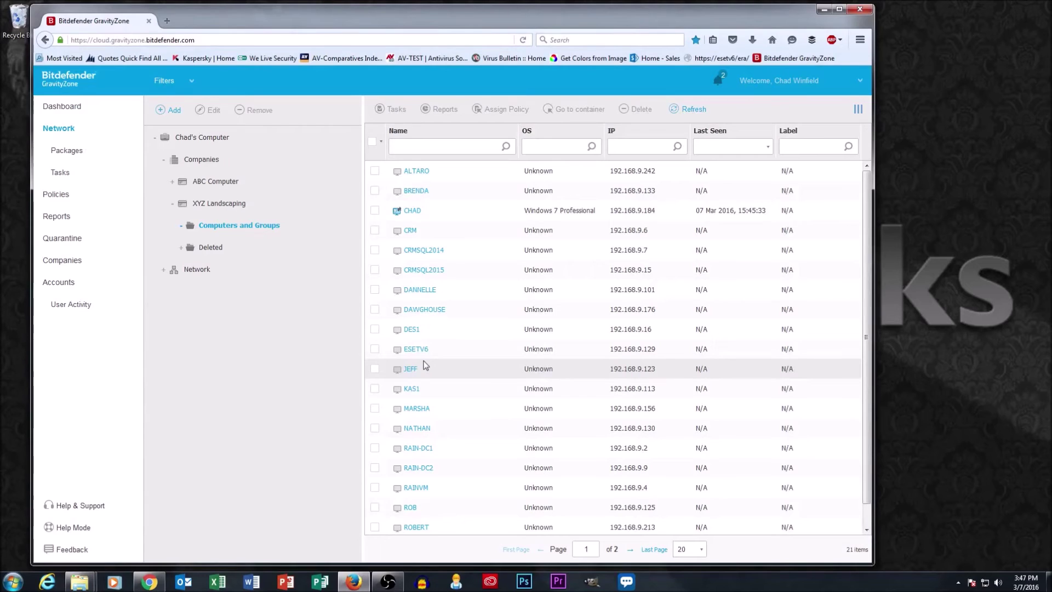
- Start an Install task for the discovered computer with IP address 192.168.9.123
{"action": "left_click", "coordinate": [376, 371]}
{"action": "left_click", "coordinate": [390, 111]}
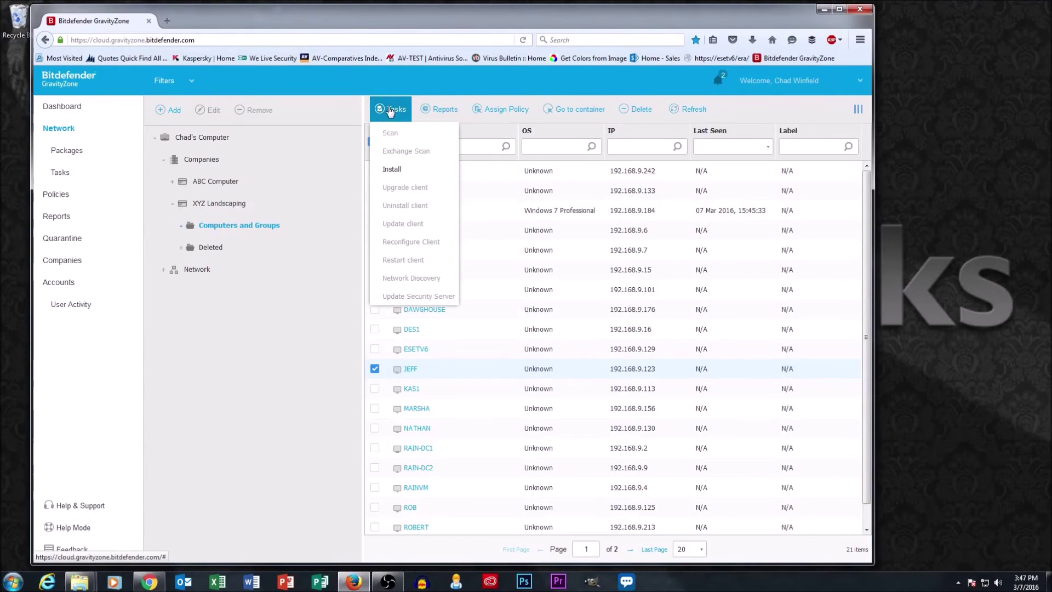
{"action": "left_click", "coordinate": [392, 170]}
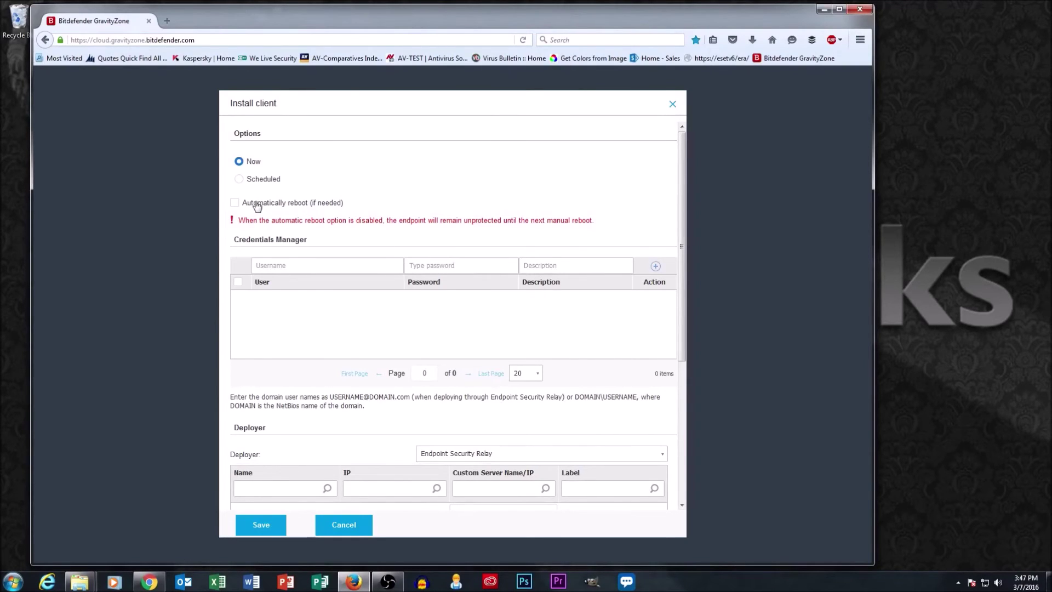
- Add the rain\rainadmin username and its account password to the Credentials Manager of the client installation
{"action": "left_click", "coordinate": [264, 268]}
{"action": "left_click", "coordinate": [266, 267]}
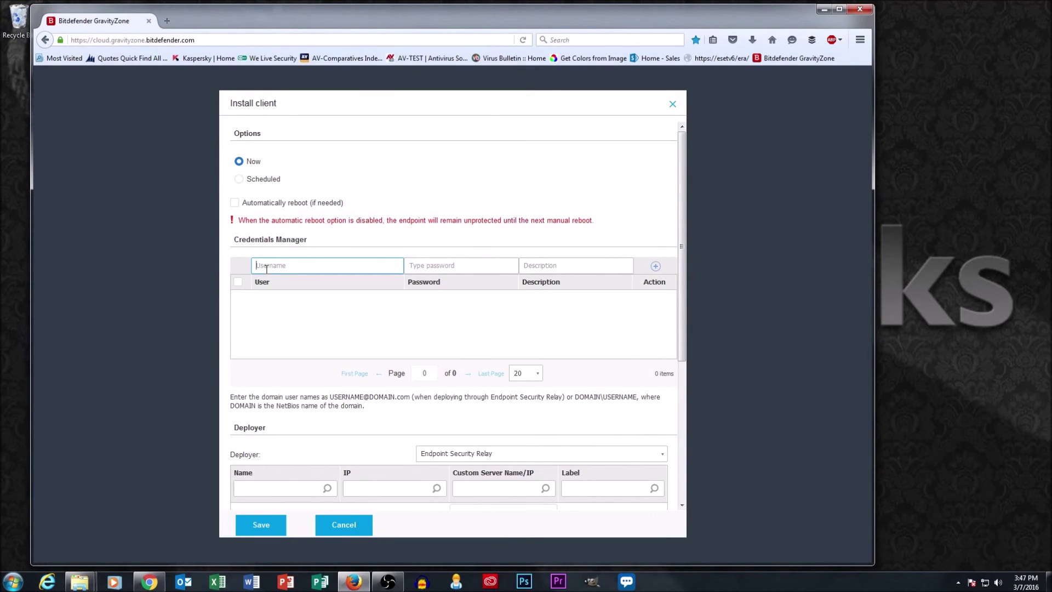
{"action": "type", "text": "rain\\rainadmin"}
{"action": "left_click", "coordinate": [496, 263]}
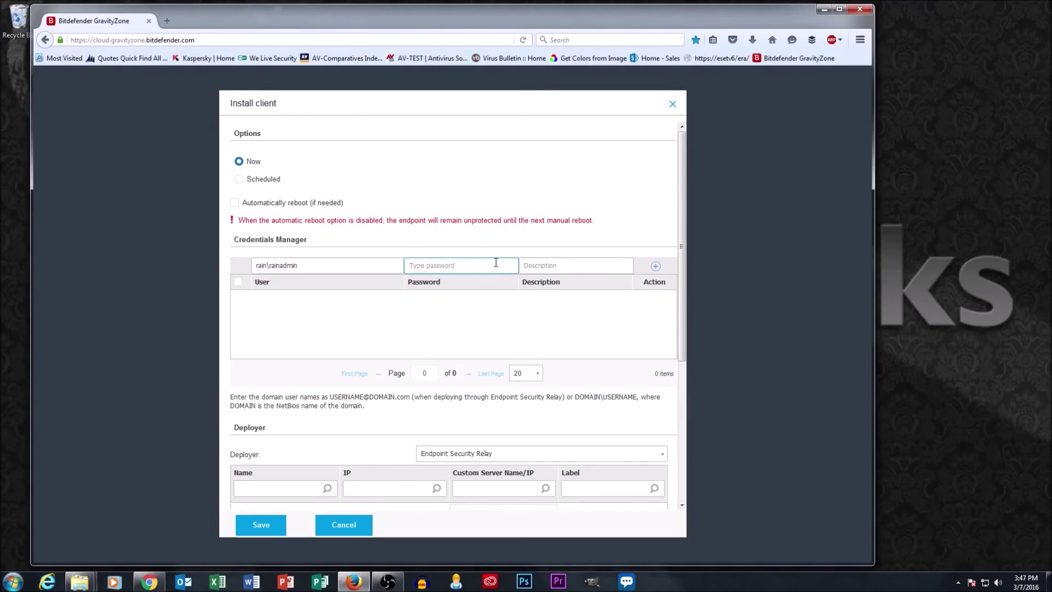
{"action": "type", "text": "p••••••••"}
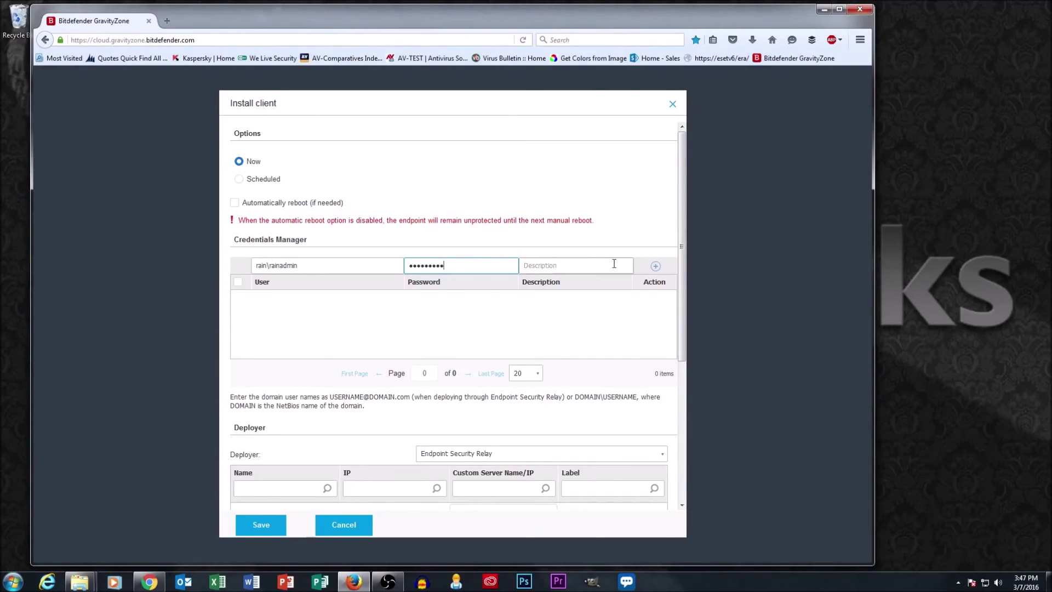
{"action": "left_click", "coordinate": [656, 266]}
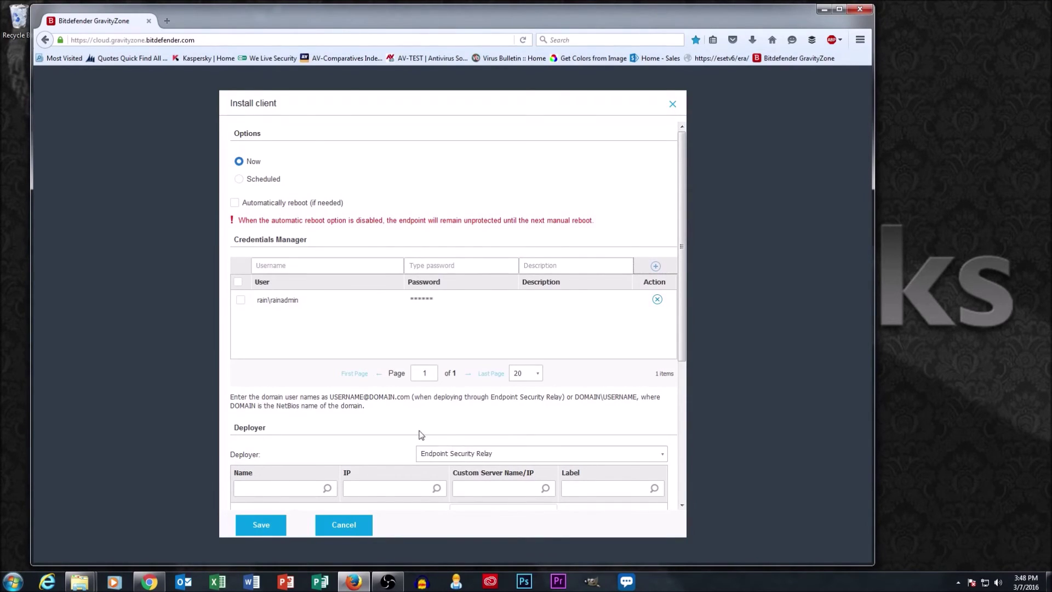
{"action": "scroll", "coordinate": [419, 433], "scroll_direction": "down", "scroll_amount": 3}
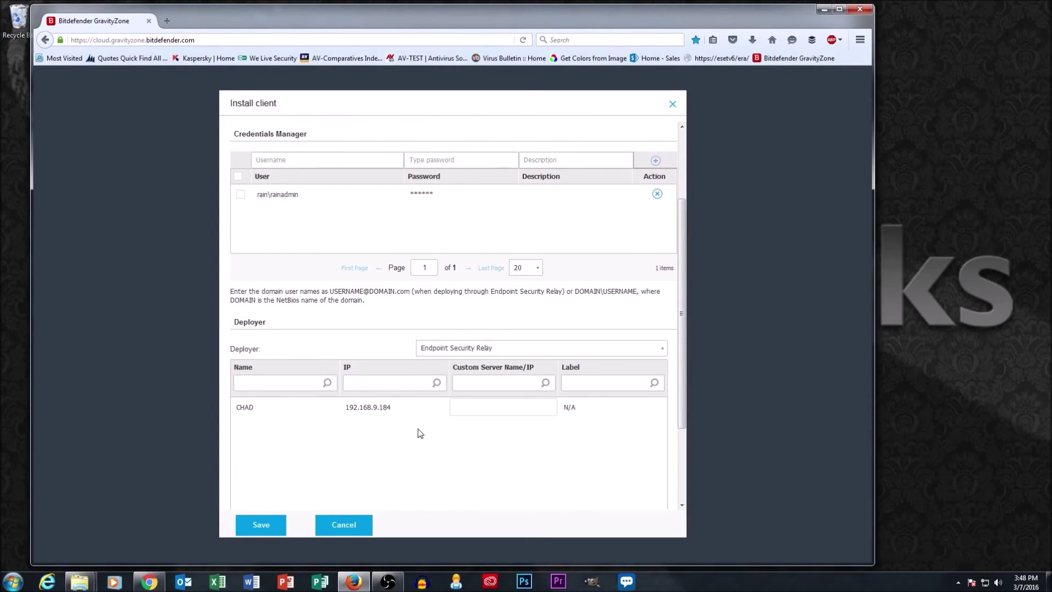
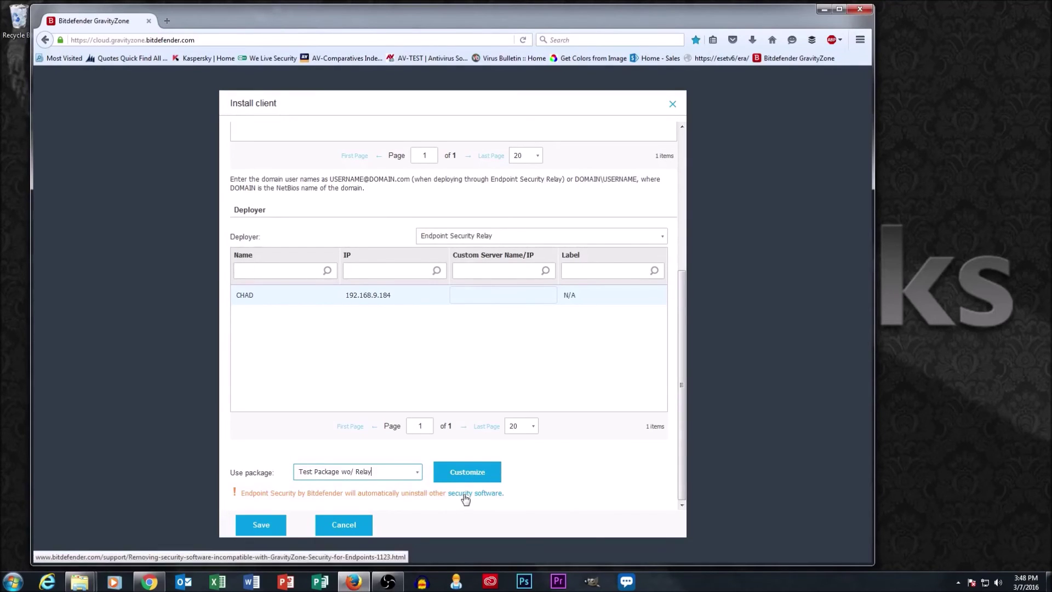
- Open the linked security software support article in a new tab, review its list of detected products, and return to GravityZone
{"action": "right_click", "coordinate": [482, 498]}
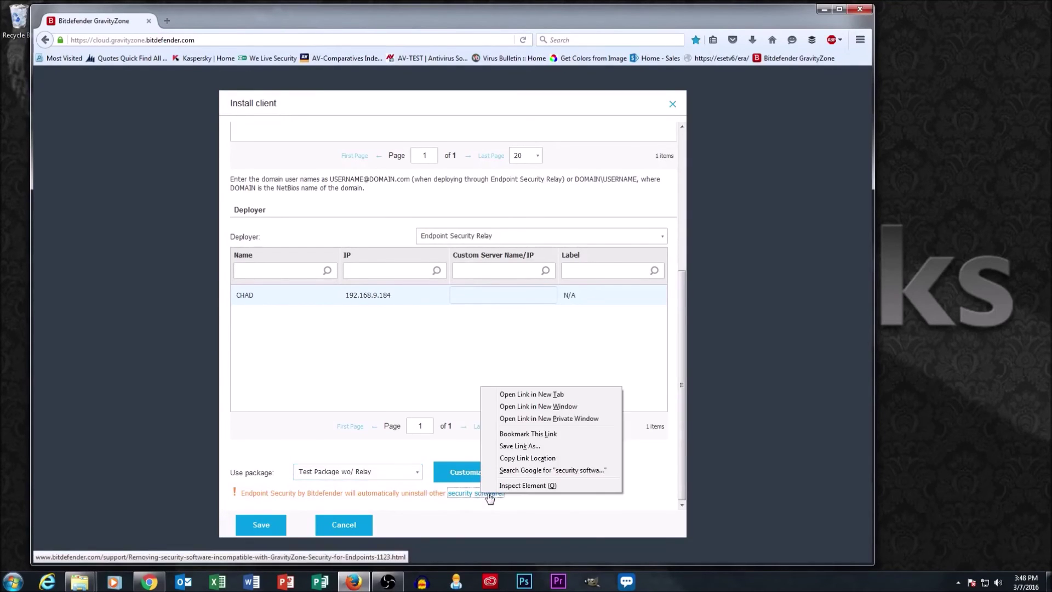
{"action": "left_click", "coordinate": [539, 395]}
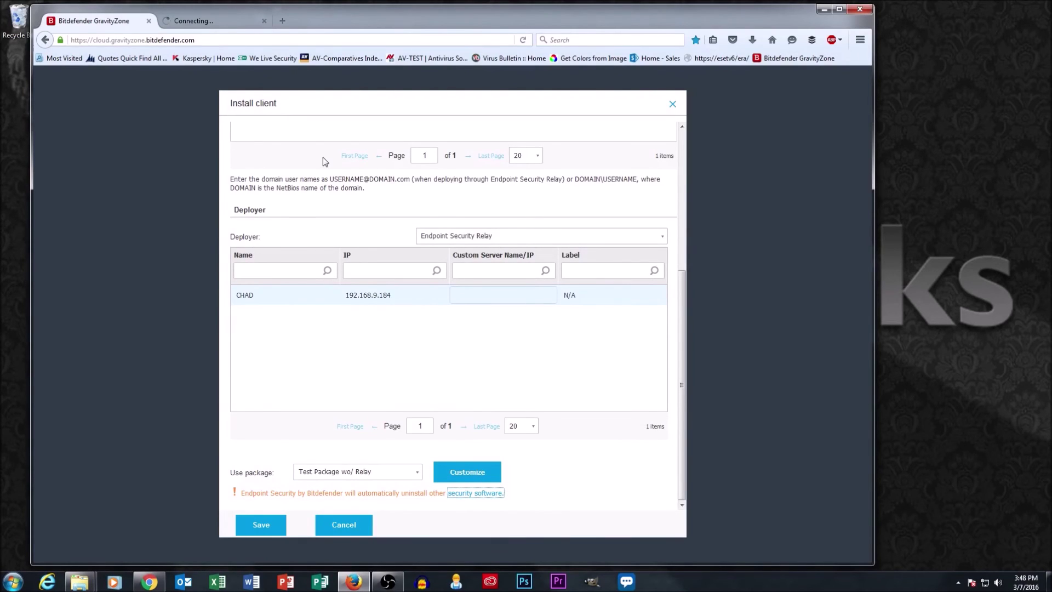
{"action": "left_click", "coordinate": [212, 17]}
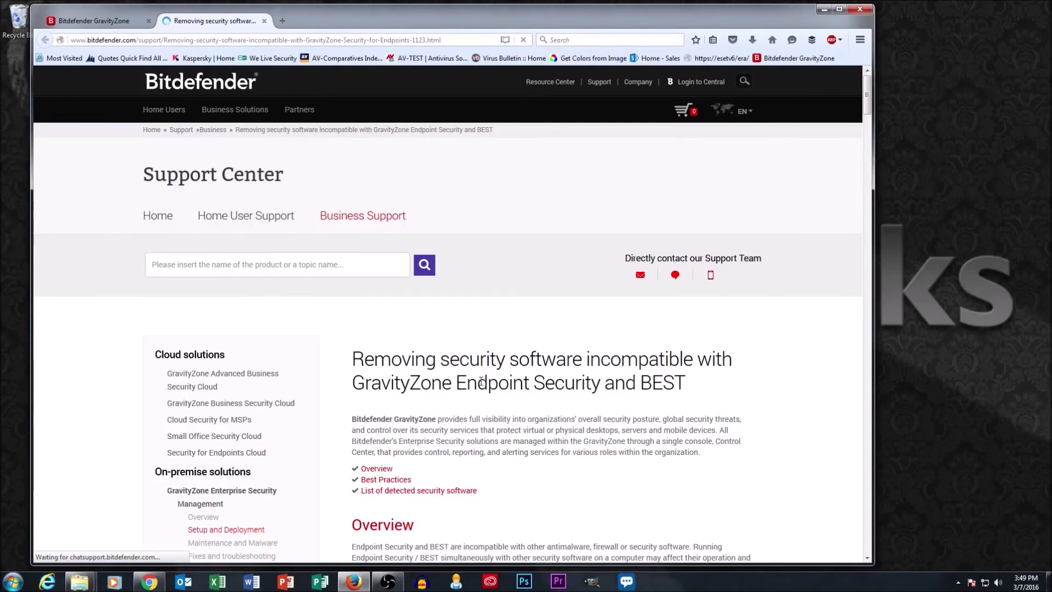
{"action": "scroll", "coordinate": [481, 382], "scroll_direction": "down", "scroll_amount": 3}
{"action": "scroll", "coordinate": [481, 385], "scroll_direction": "down", "scroll_amount": 12}
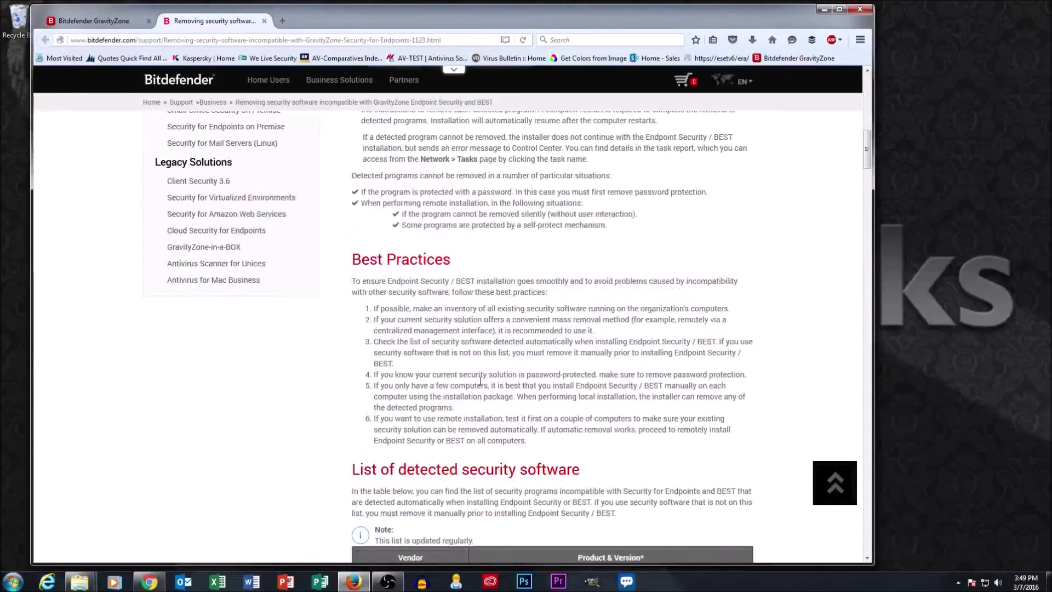
{"action": "scroll", "coordinate": [480, 381], "scroll_direction": "down", "scroll_amount": 5}
{"action": "scroll", "coordinate": [481, 381], "scroll_direction": "down", "scroll_amount": 4}
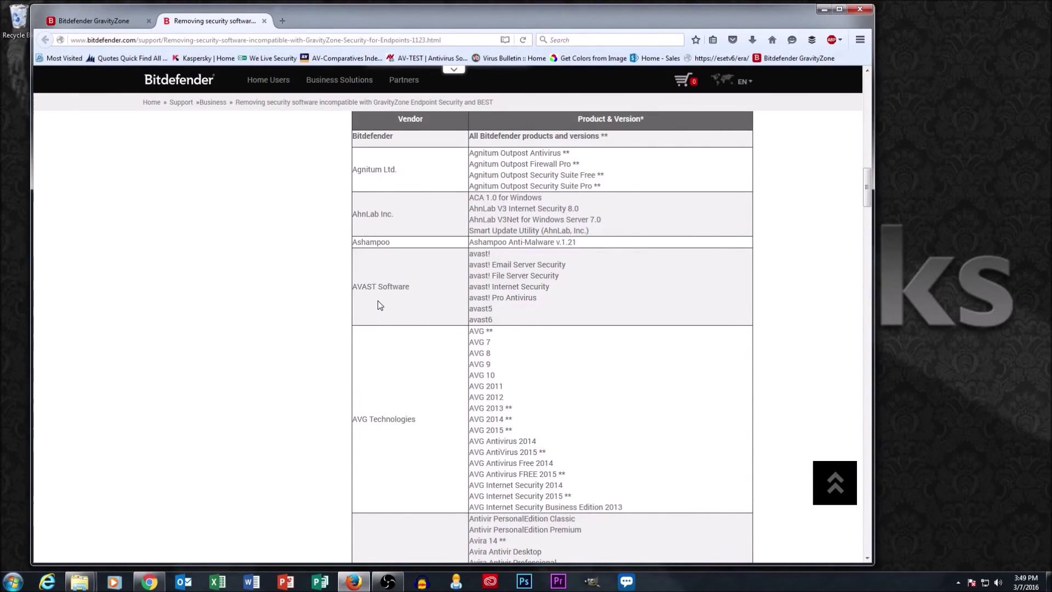
{"action": "left_click", "coordinate": [90, 25]}
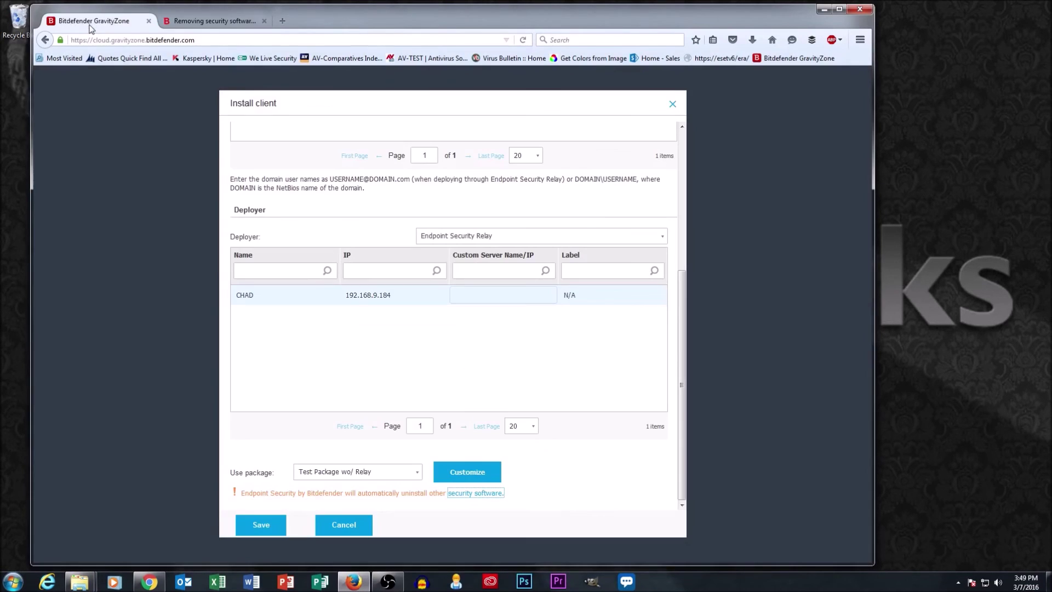
- Select the rain\rainadmin credentials and save the client installation task
{"action": "left_click", "coordinate": [257, 526]}
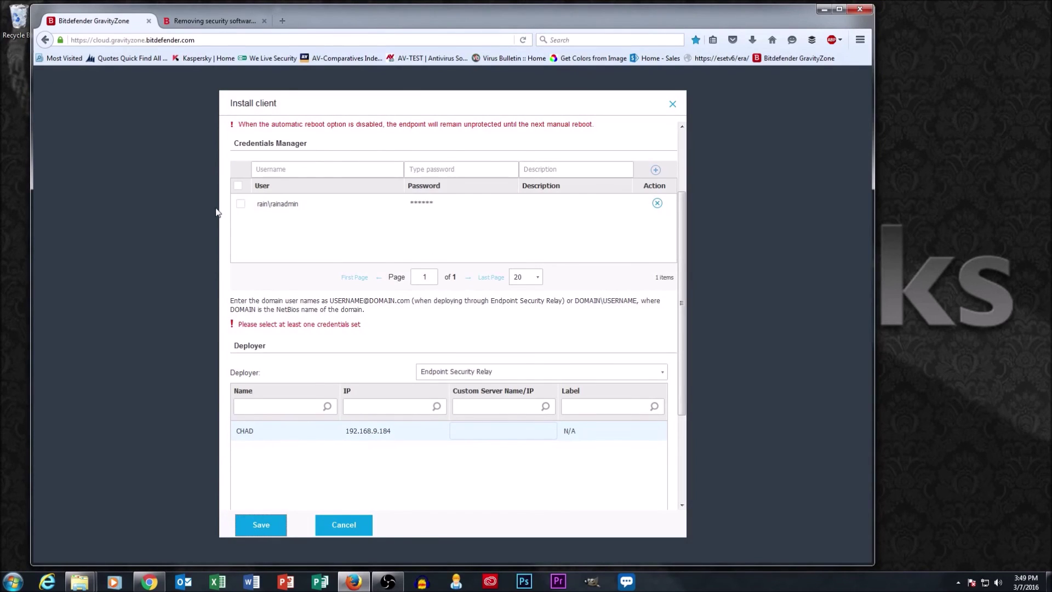
{"action": "left_click", "coordinate": [241, 204]}
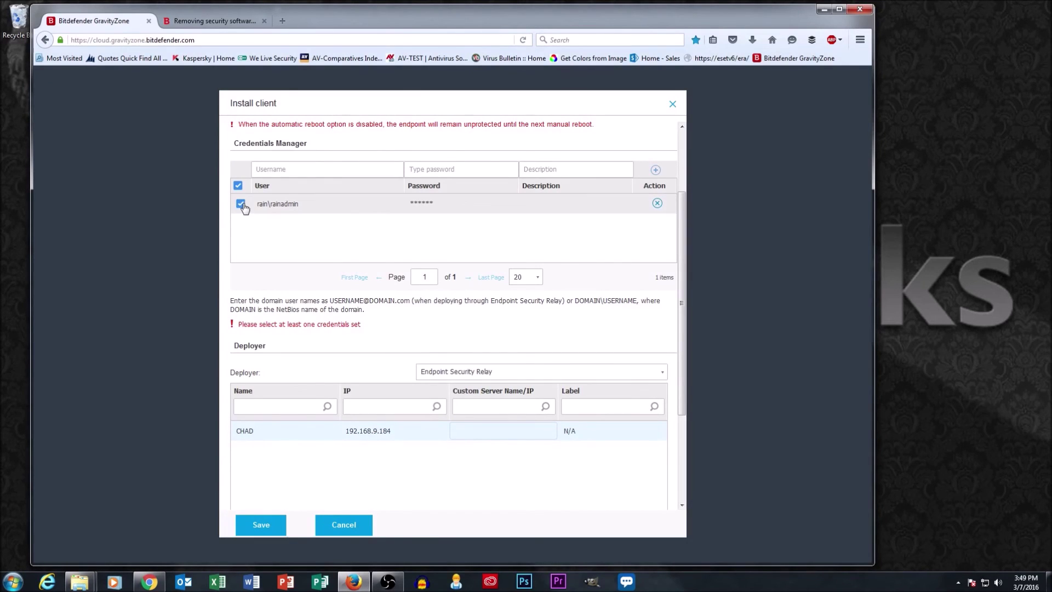
{"action": "left_click", "coordinate": [260, 523]}
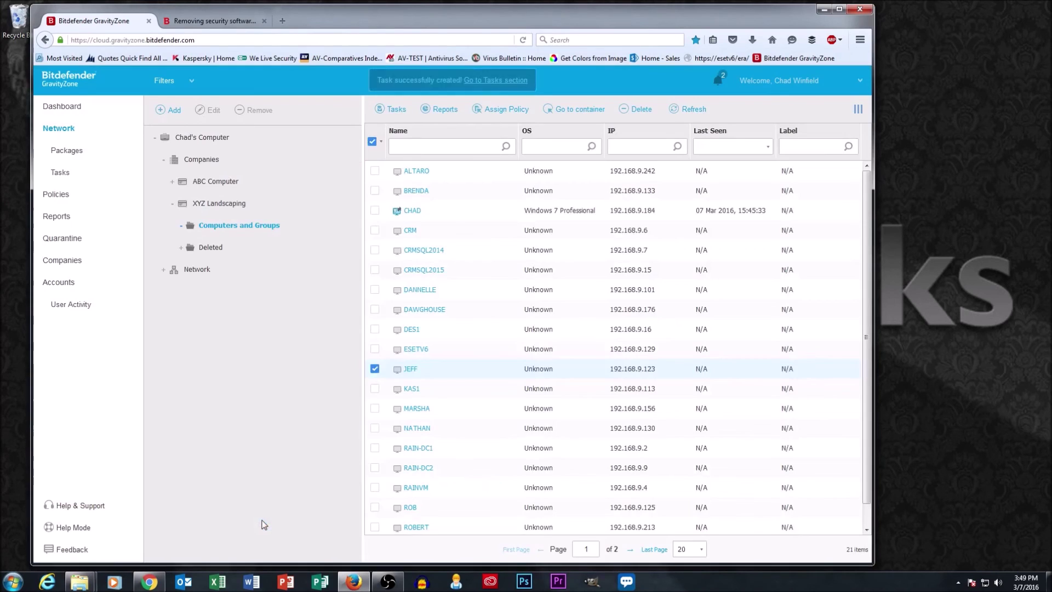